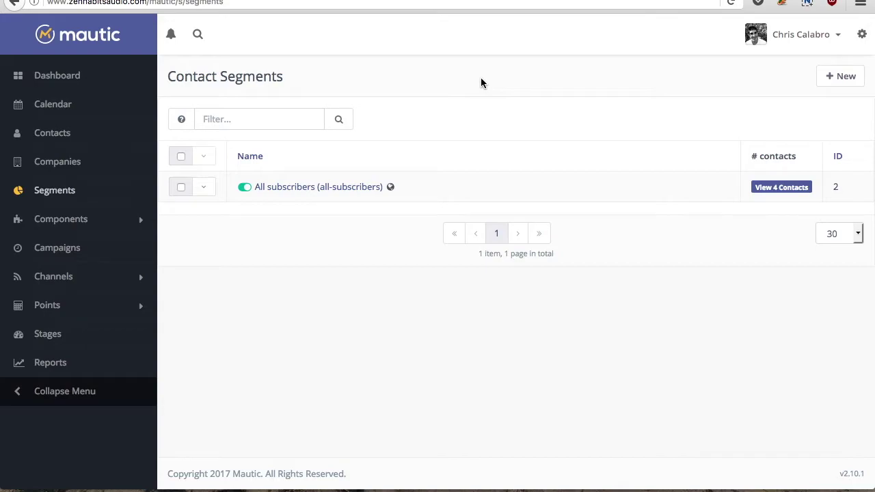
Start a new contact segment and name it "Re-engagement".
click(845, 83)
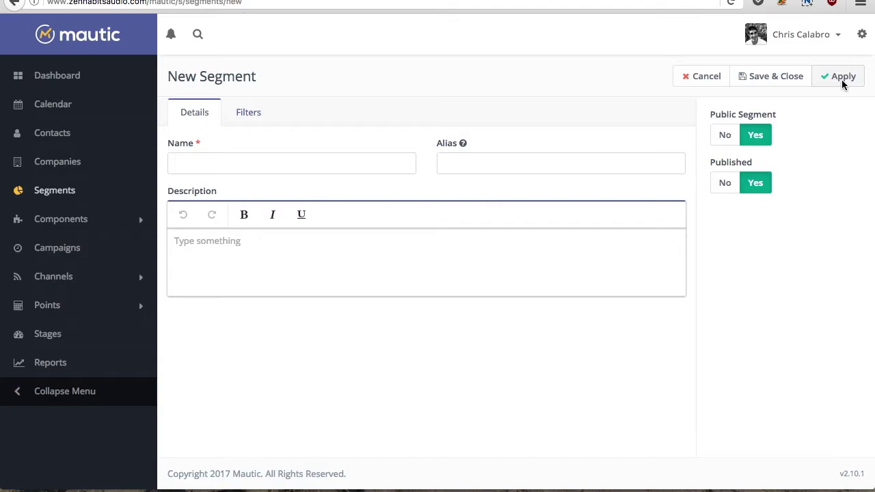
click(384, 162)
text(Re-)
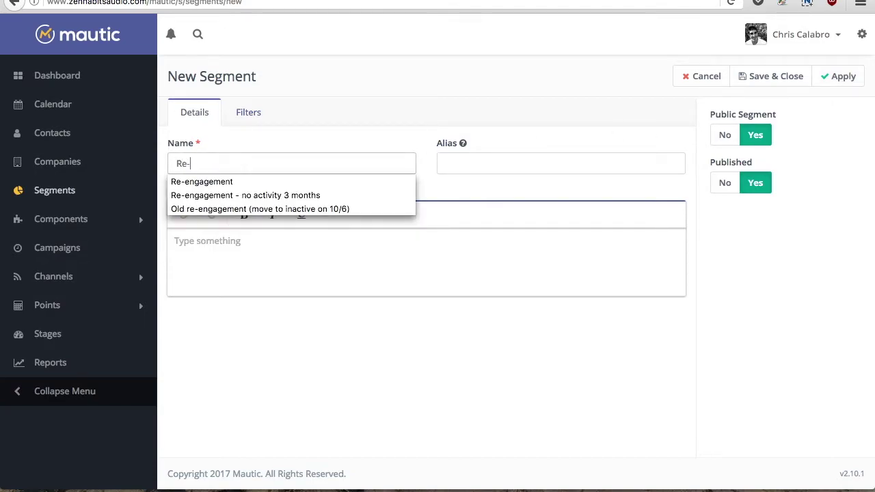
key(Down)
key(Return)
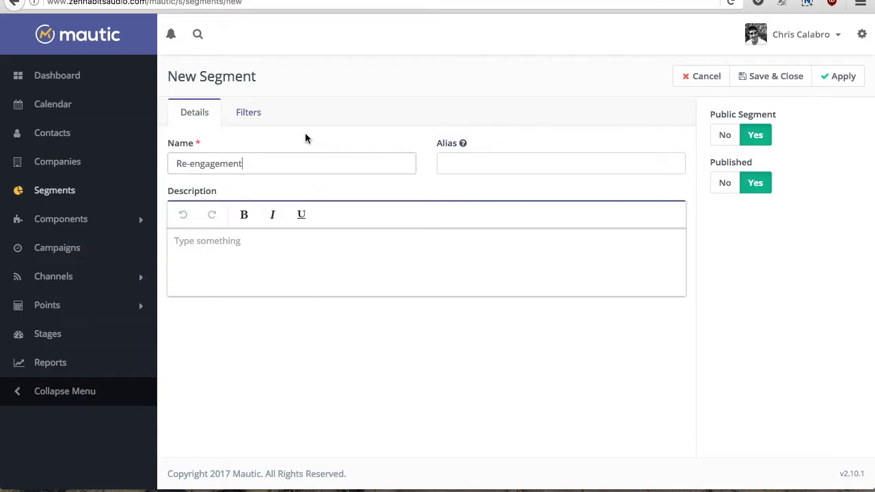
Add a segment filter requiring Date Last Active to be less than or equal to "-3 months".
click(253, 118)
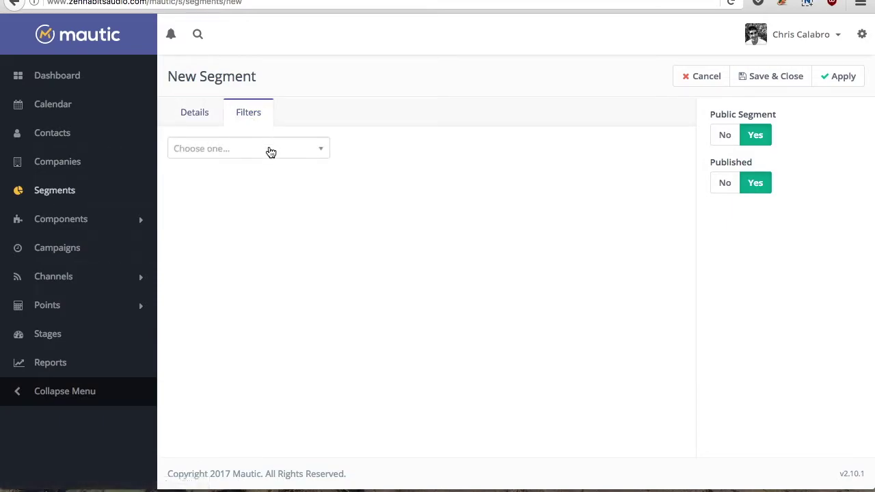
click(271, 151)
text(date)
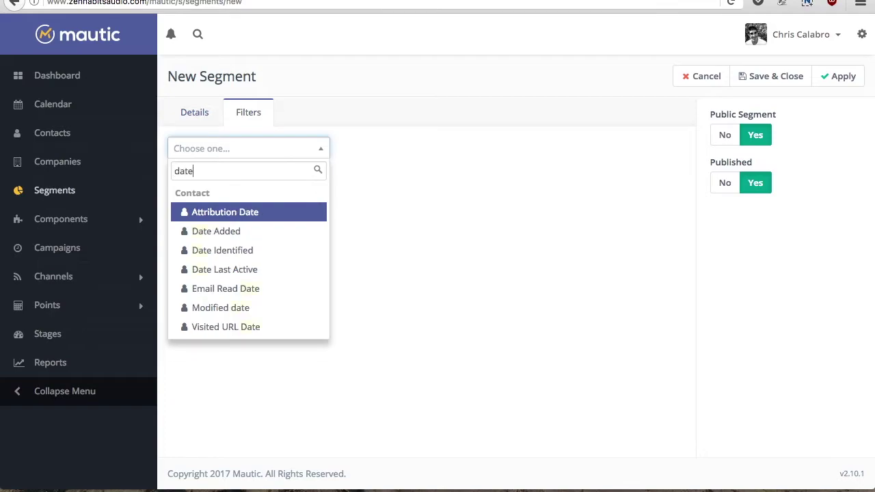
click(256, 269)
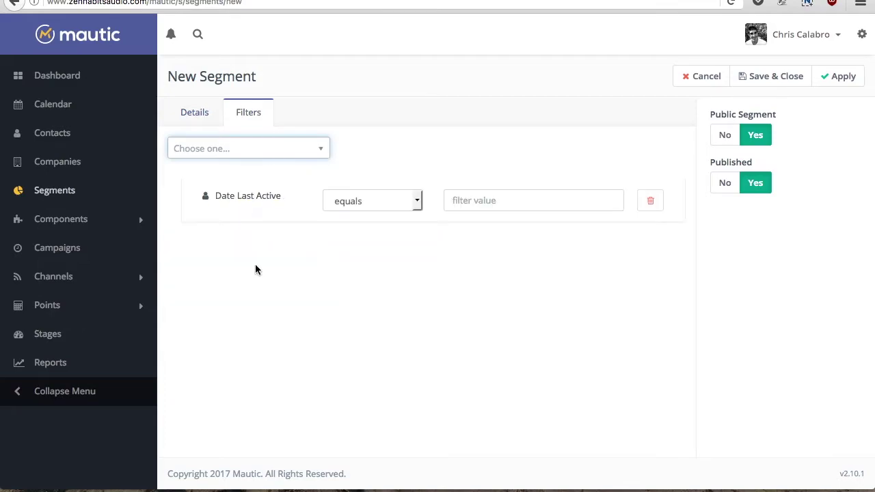
click(362, 207)
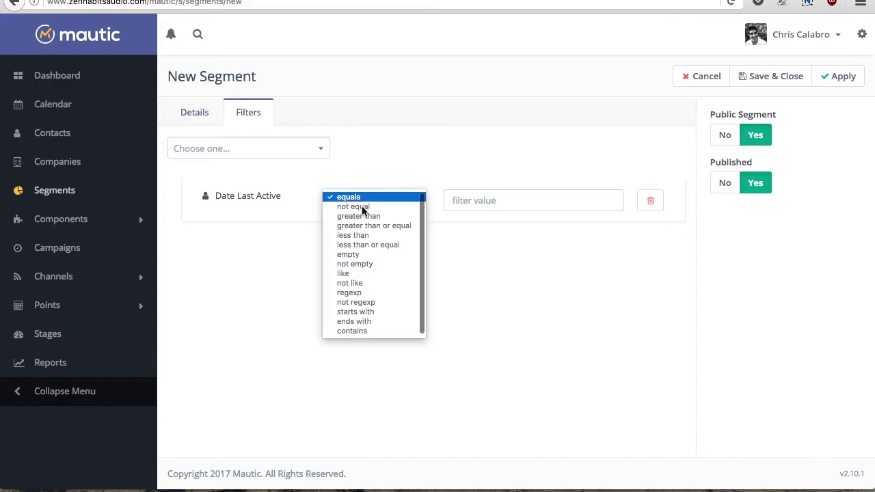
click(367, 245)
click(465, 207)
text(-3 mo)
key(Down)
key(Return)
click(370, 246)
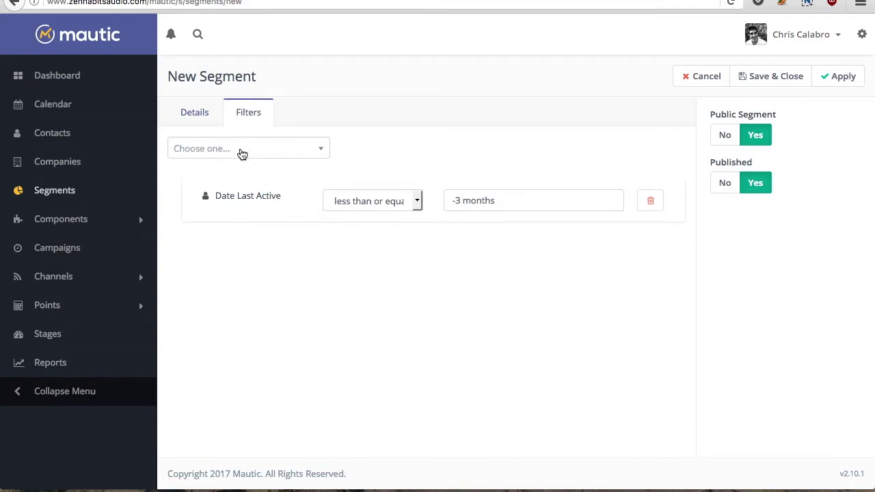
Add a second filter, joined with "and", requiring Email to be not empty, and save and close the segment.
click(242, 151)
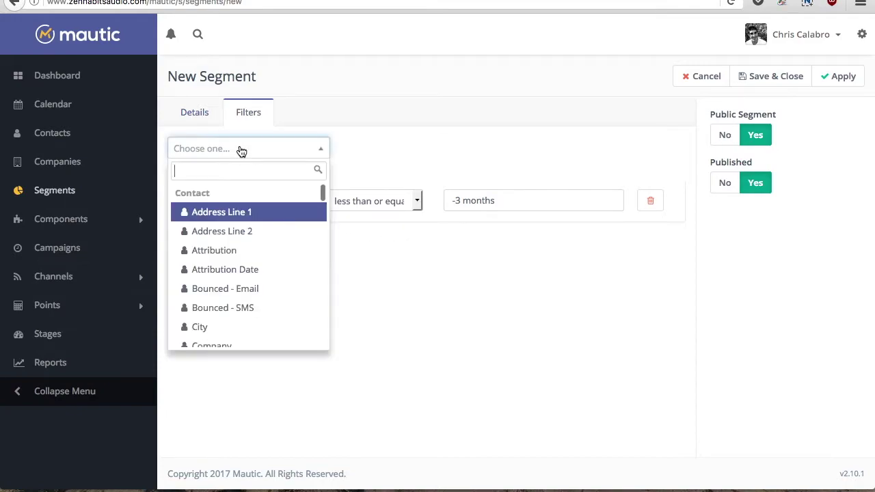
text(email)
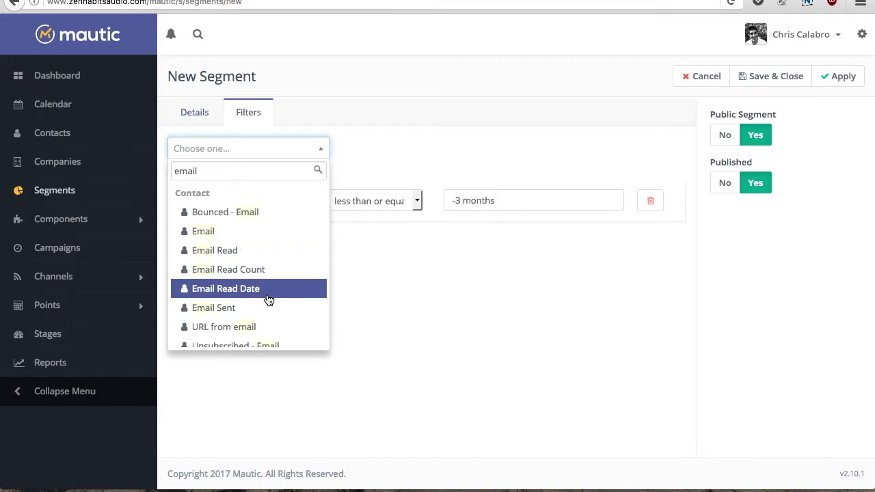
click(211, 236)
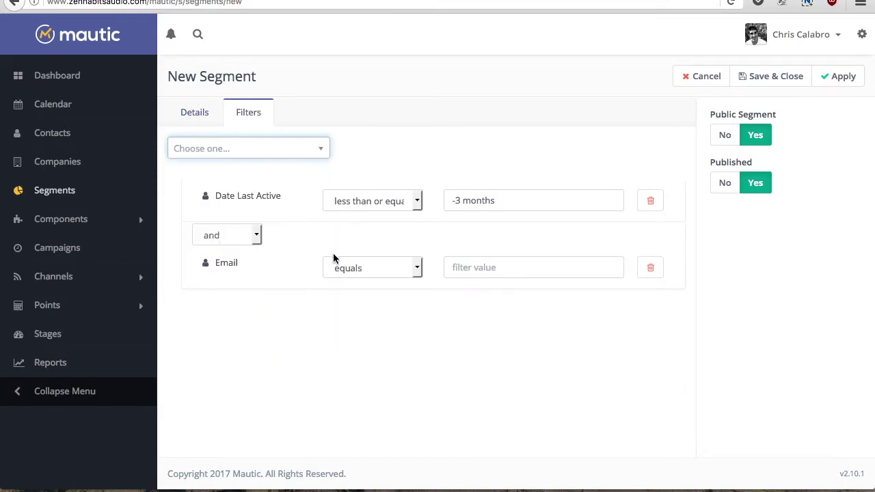
click(373, 270)
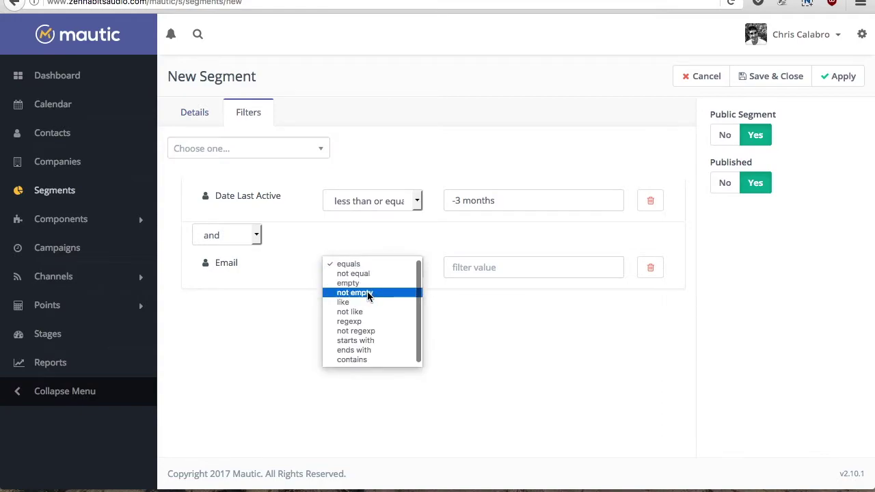
click(368, 292)
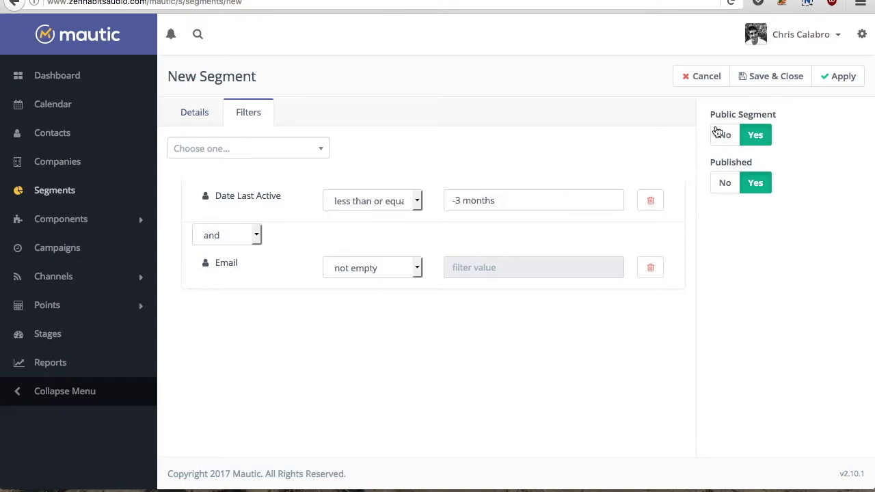
click(762, 81)
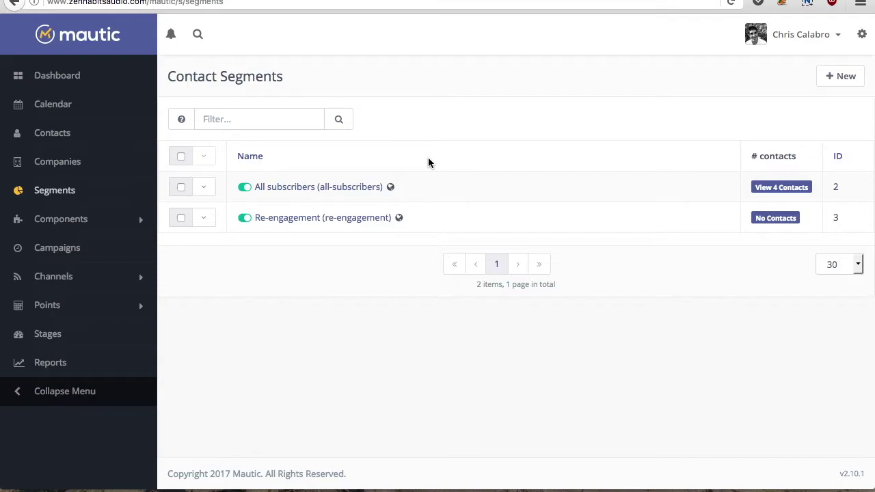
Switch to the terminal and run mautic:segments:update through Mautic's app/console with PHP to rebuild the segments.
key(super+Tab)
key(super+Tab)
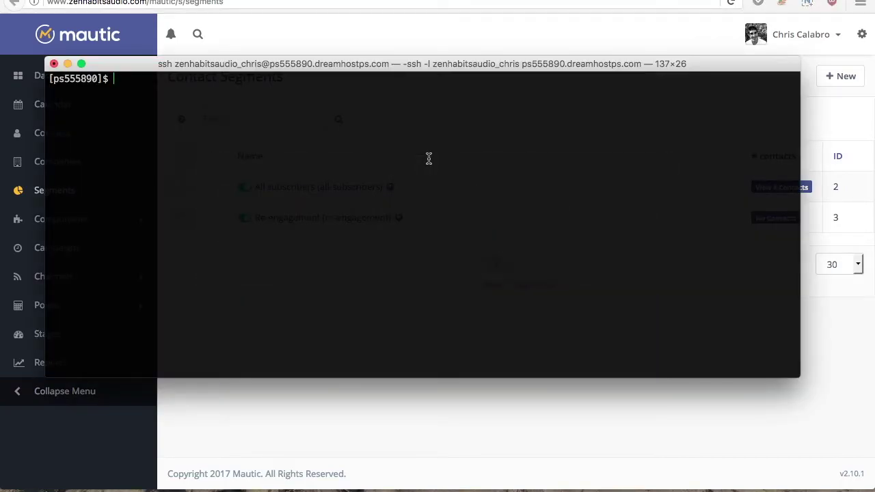
text(php /home/zenhabitsaudio_chris/zenhabitsaudio.com/mautic/app/console mautic:segments:update)
key(Return)
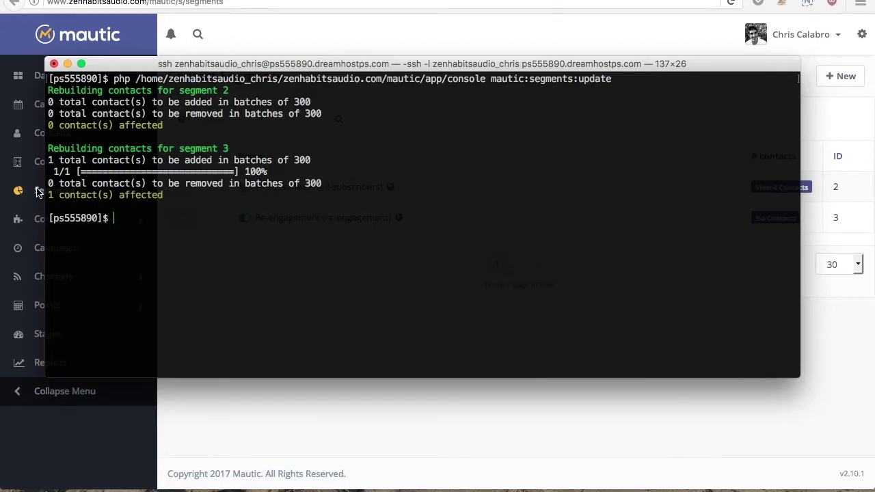
Return to Mautic in the browser, reload the segment list and check the last-active date of the Re-engagement segment's contacts.
click(303, 41)
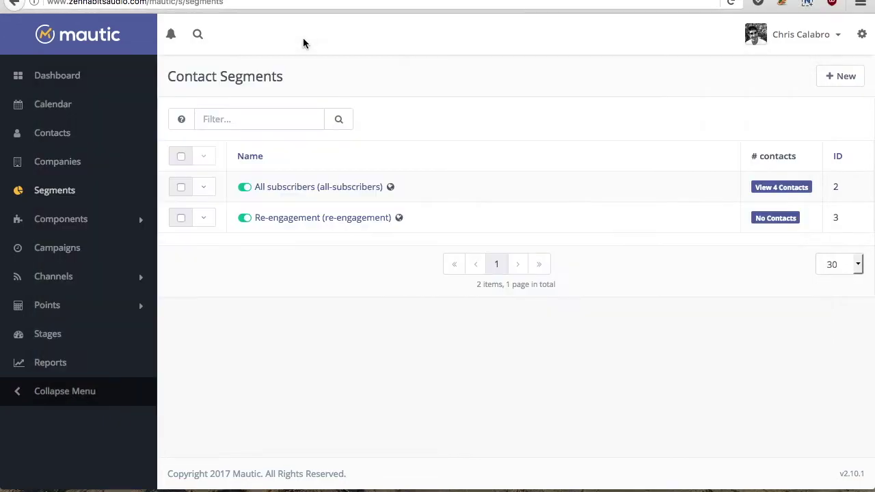
key(super+r)
click(763, 224)
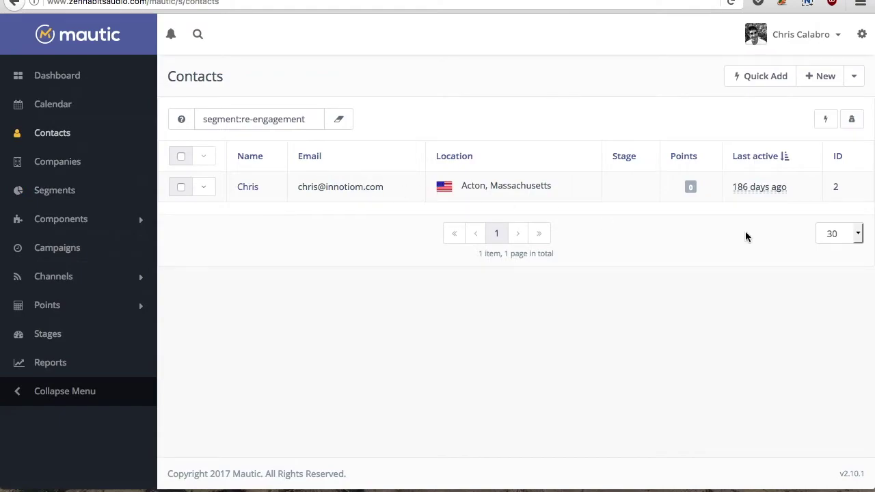
drag(728, 190, 787, 190)
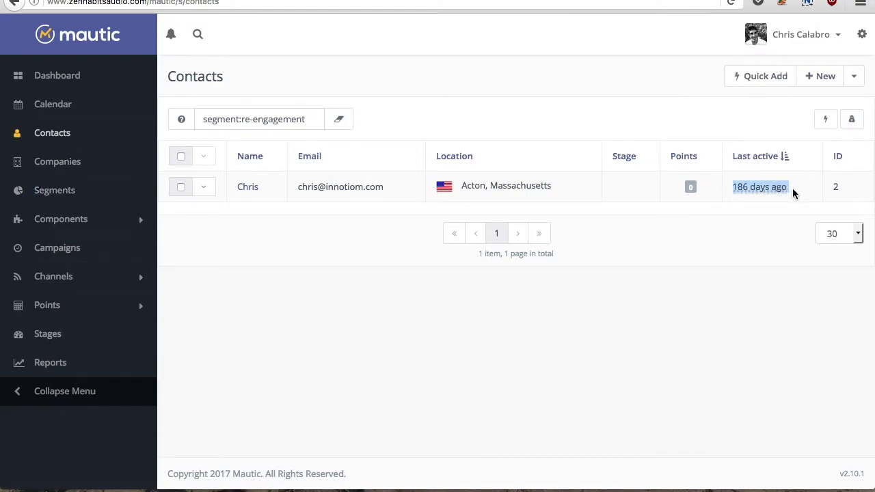
click(778, 214)
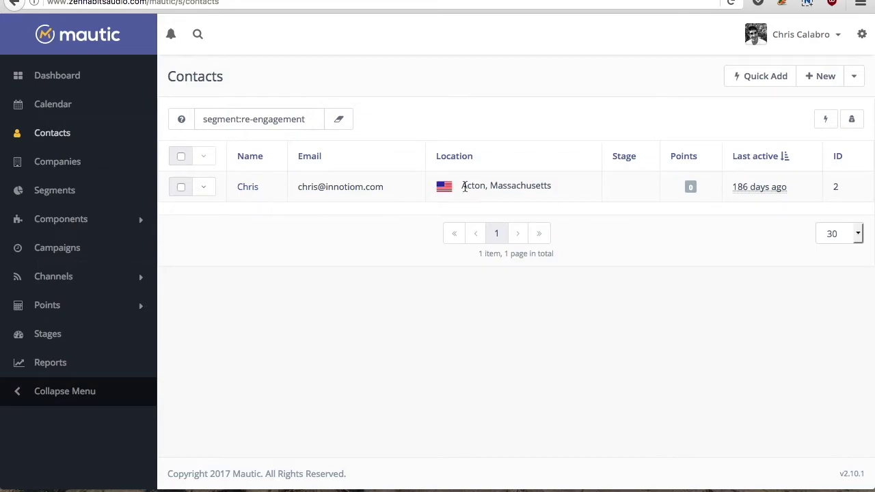
Create another contact segment named "Inactive" without any filters, and save and close it.
click(79, 191)
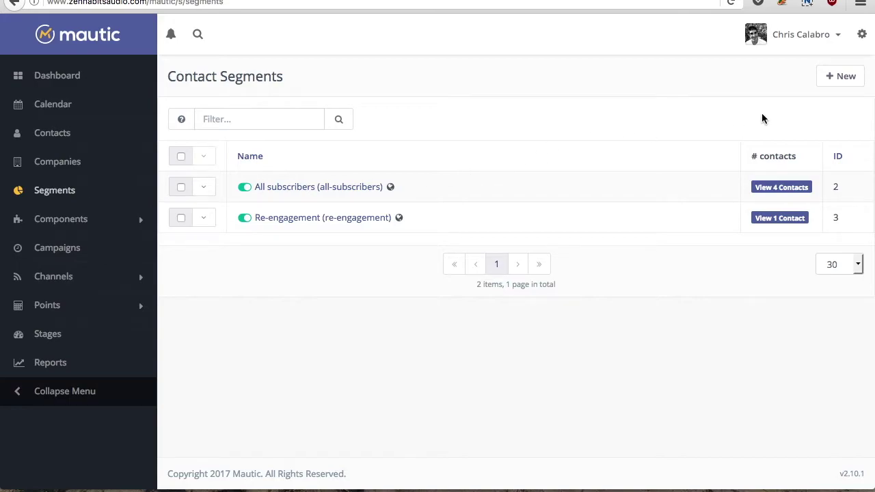
click(849, 82)
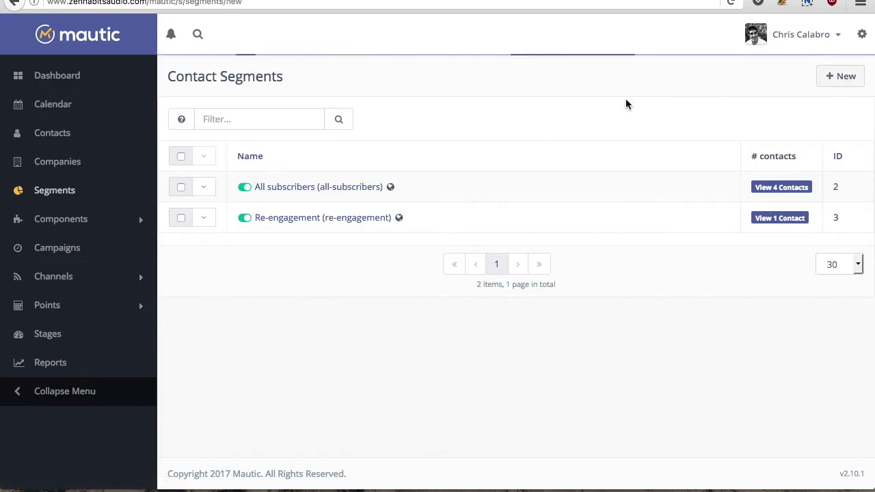
click(325, 159)
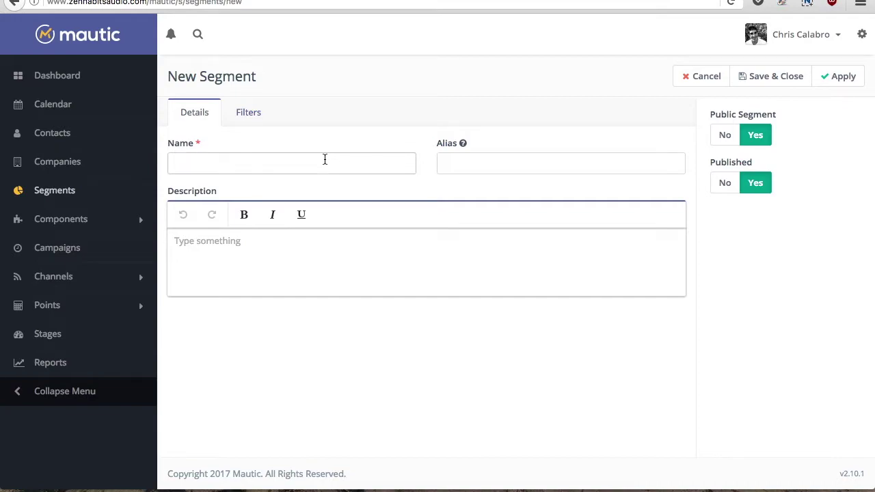
text(Inact)
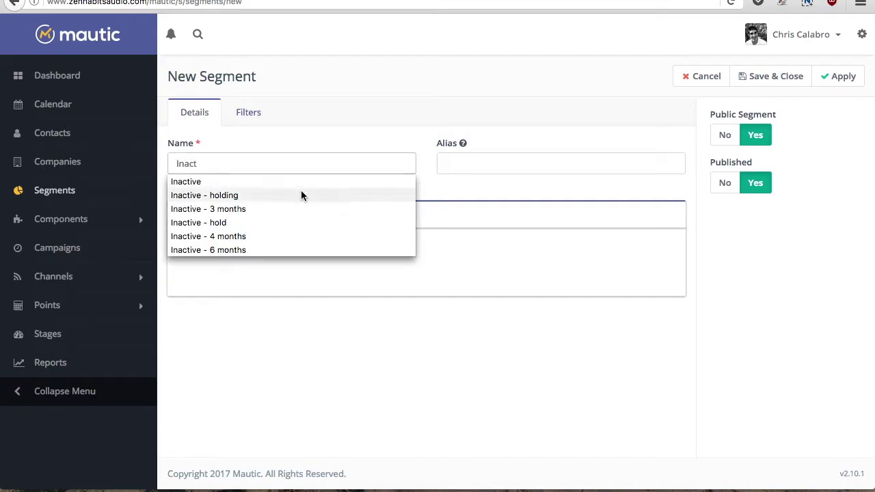
click(301, 182)
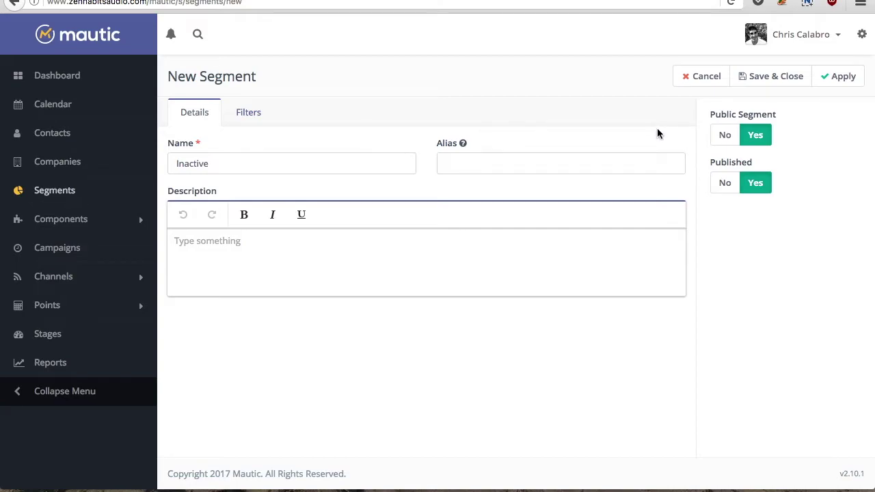
click(752, 80)
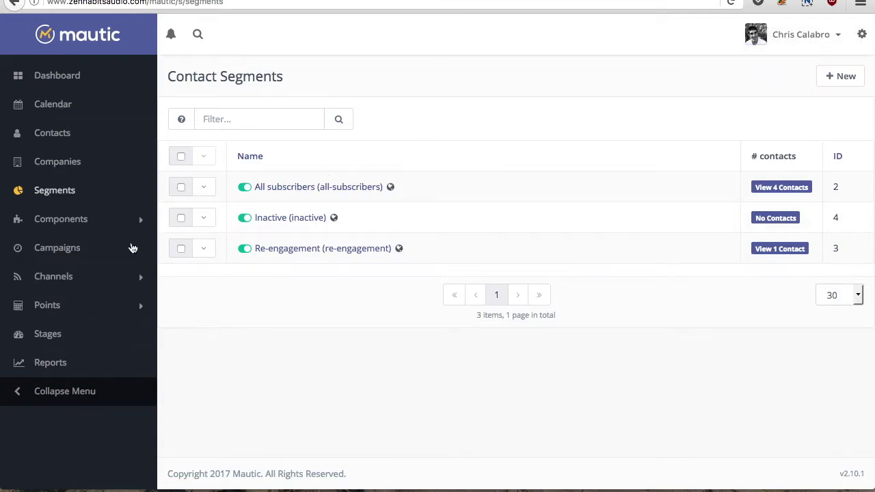
Start a new campaign and name it "Re-engagement emails".
click(72, 260)
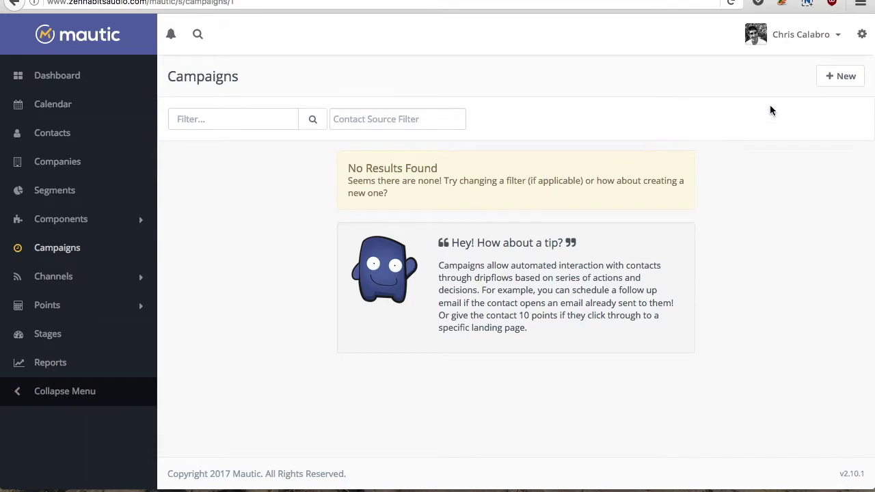
click(826, 87)
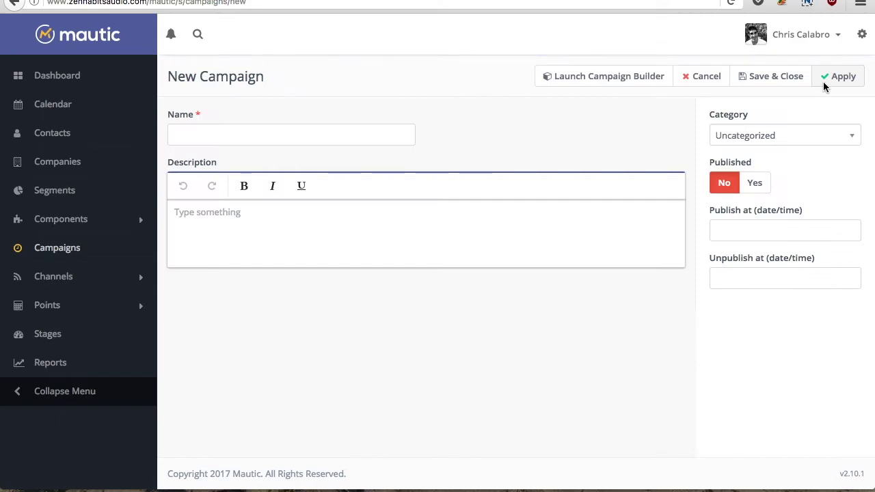
click(371, 137)
text(Re)
key(Down)
key(Return)
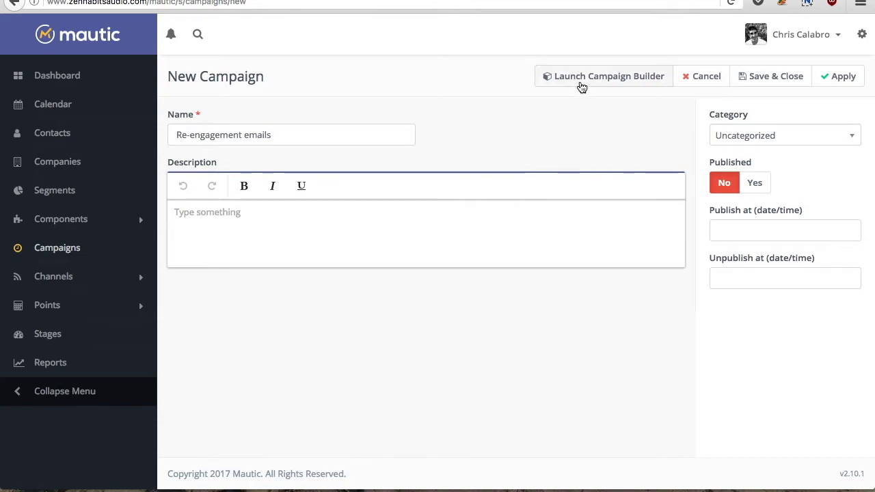
Launch the campaign builder and add the Re-engagement contact segment as the campaign's contact source.
click(580, 82)
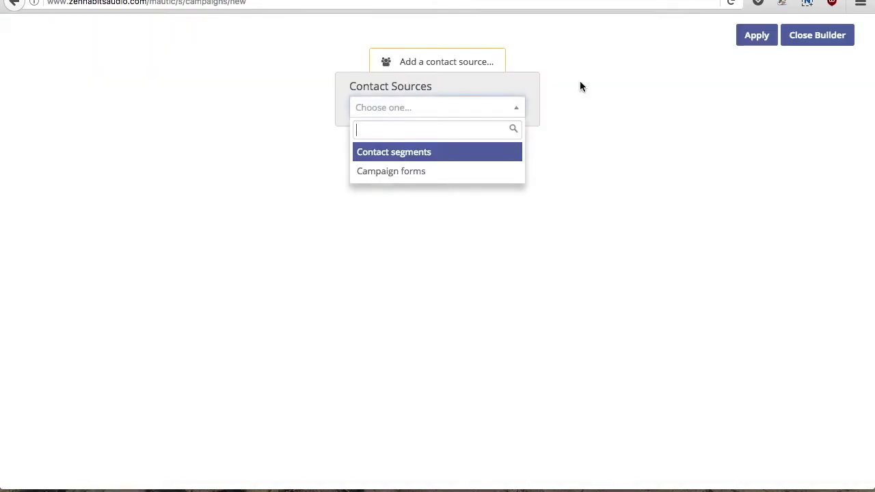
click(398, 157)
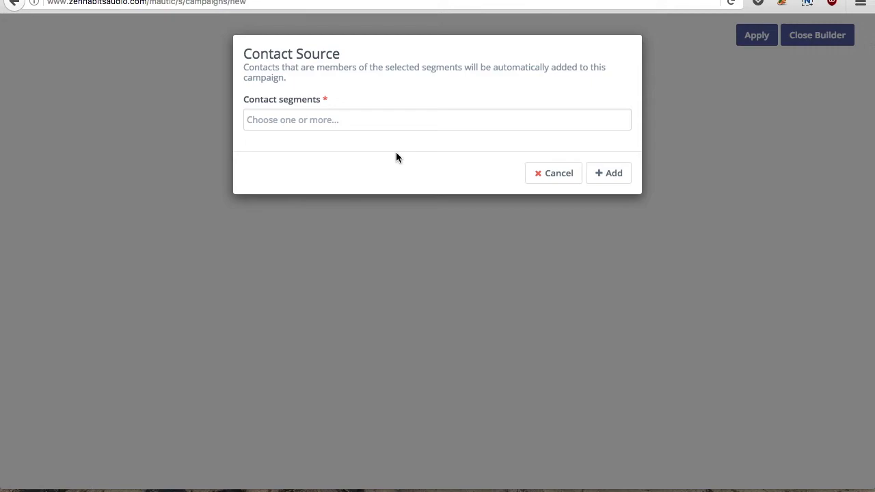
click(305, 120)
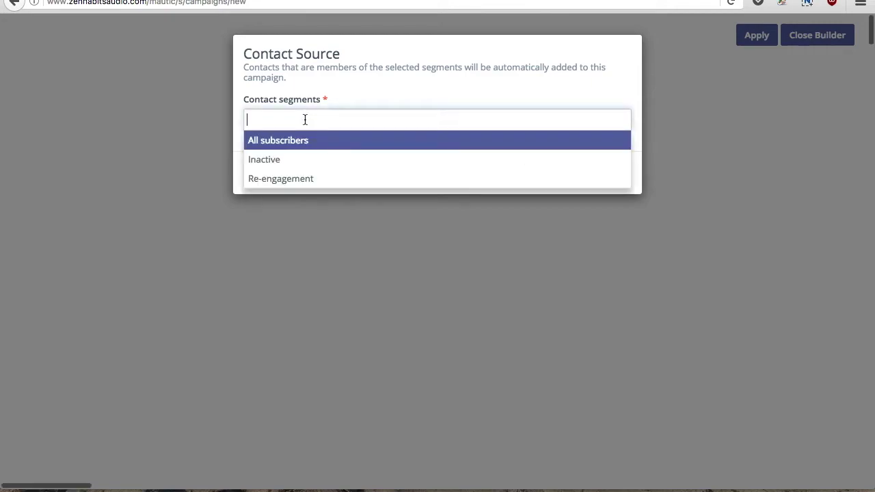
click(298, 181)
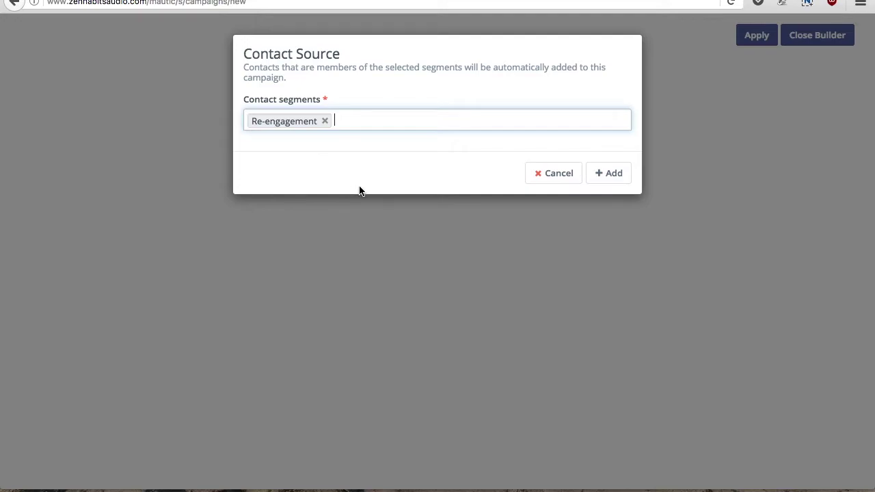
click(601, 176)
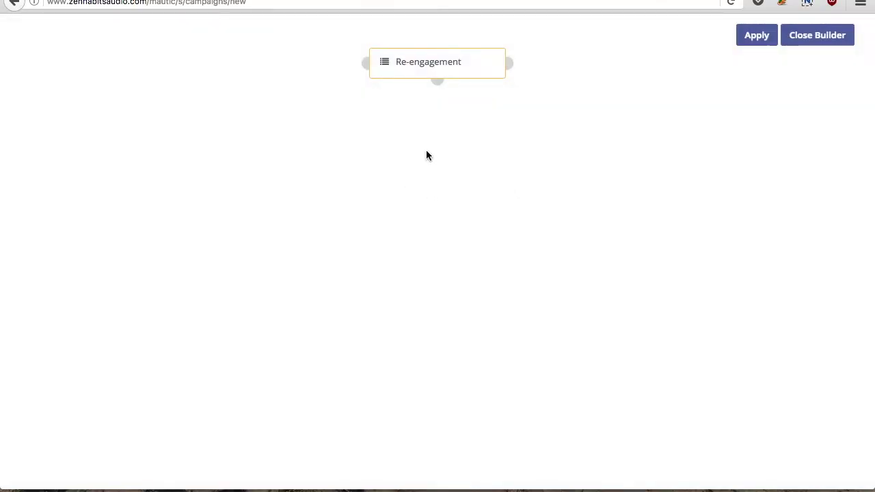
Attach a Send email action to the Re-engagement source and name it "Send email #1", executed immediately.
click(438, 79)
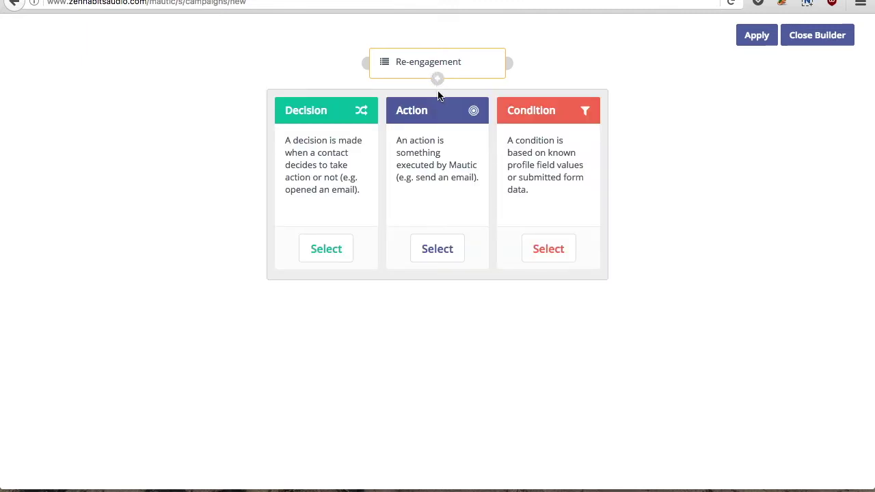
click(438, 250)
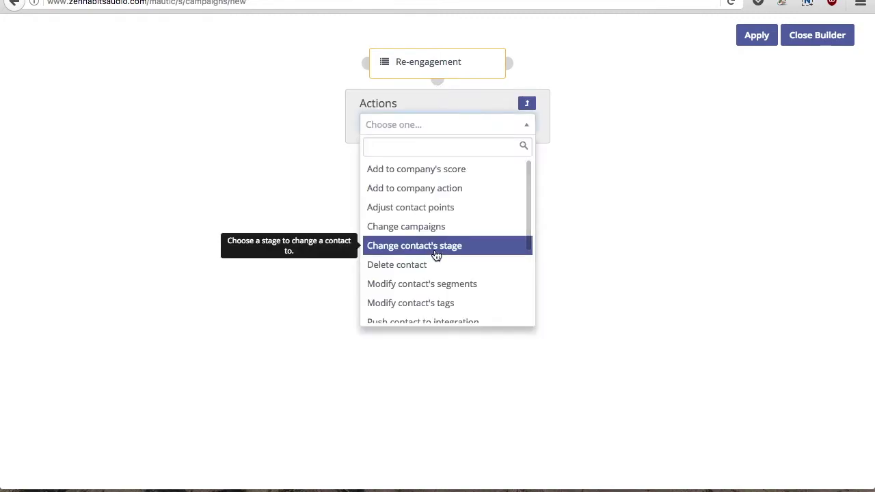
text(se)
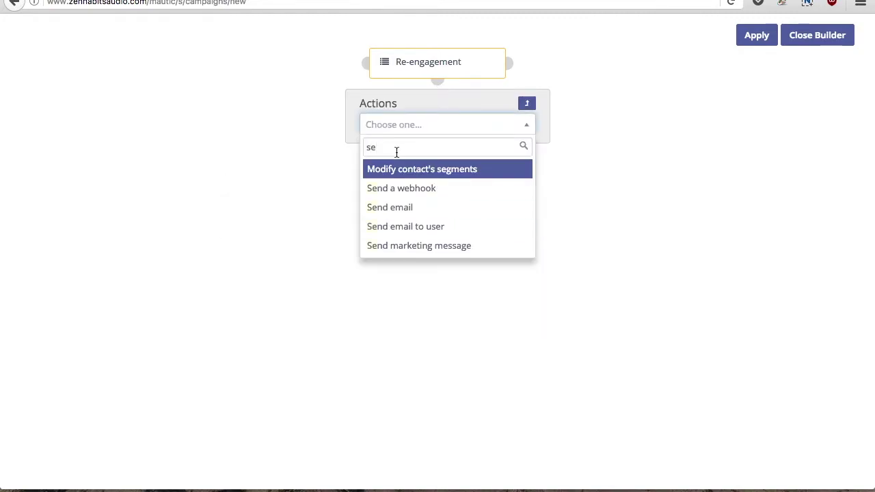
click(412, 208)
click(309, 110)
text(Send)
text(email #1)
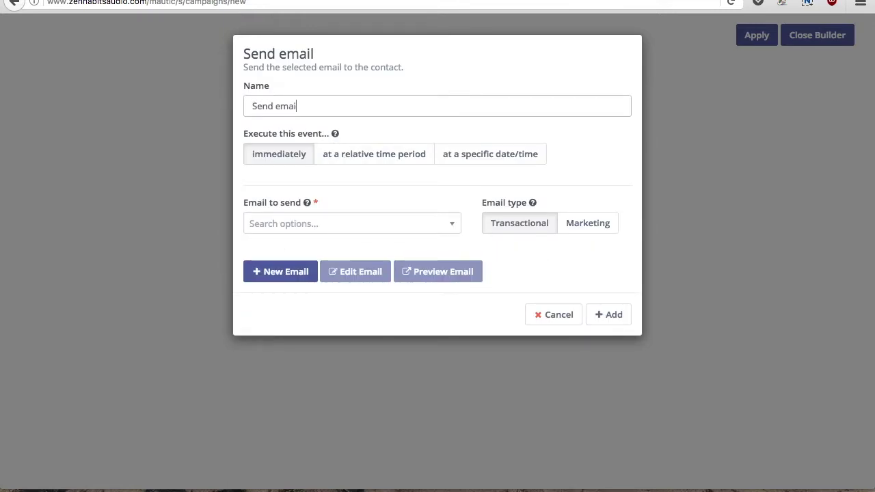
Create a new email to send, with subject "Haven't heard from you in a while" and internal name "Re-engagement email 1".
click(347, 223)
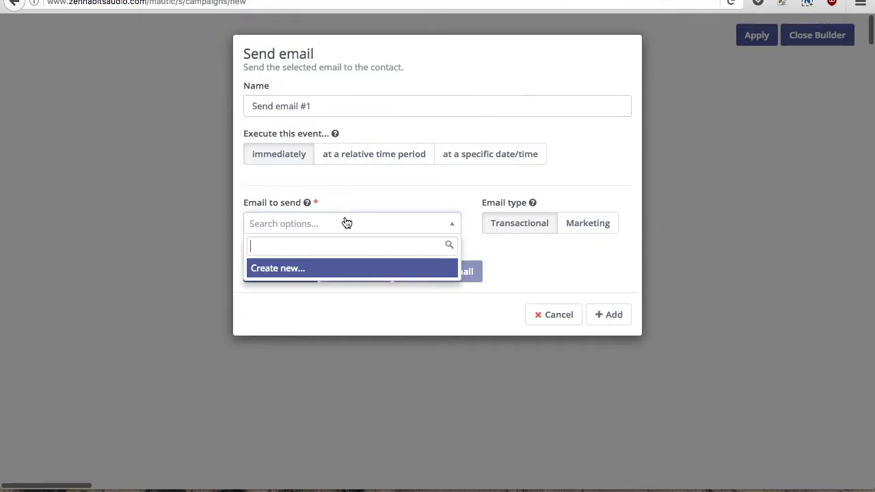
click(298, 270)
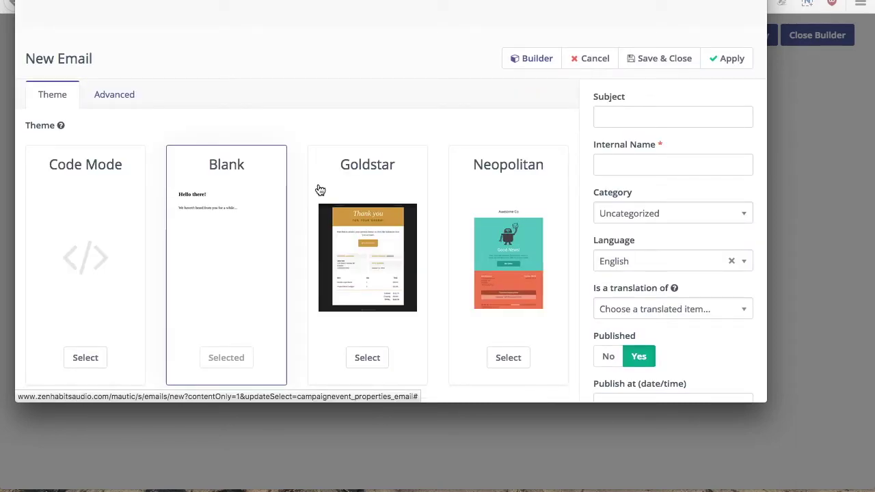
scroll(319, 190, down, 1)
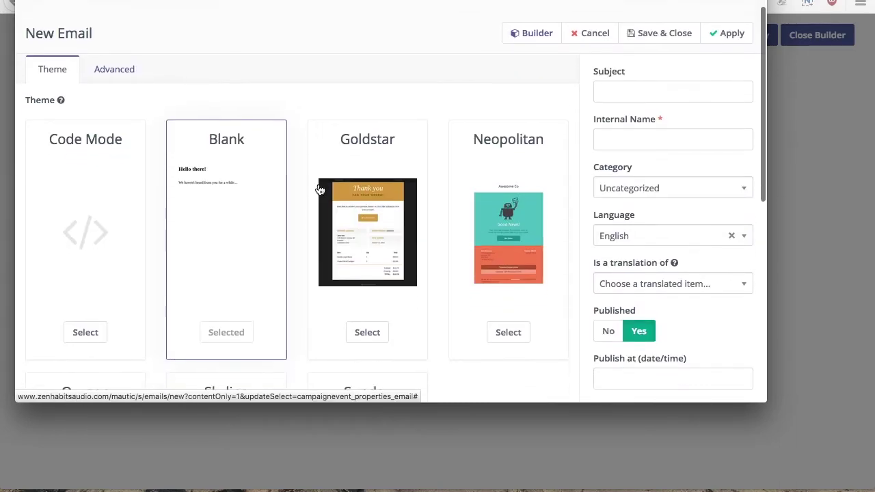
click(643, 92)
text(Hav)
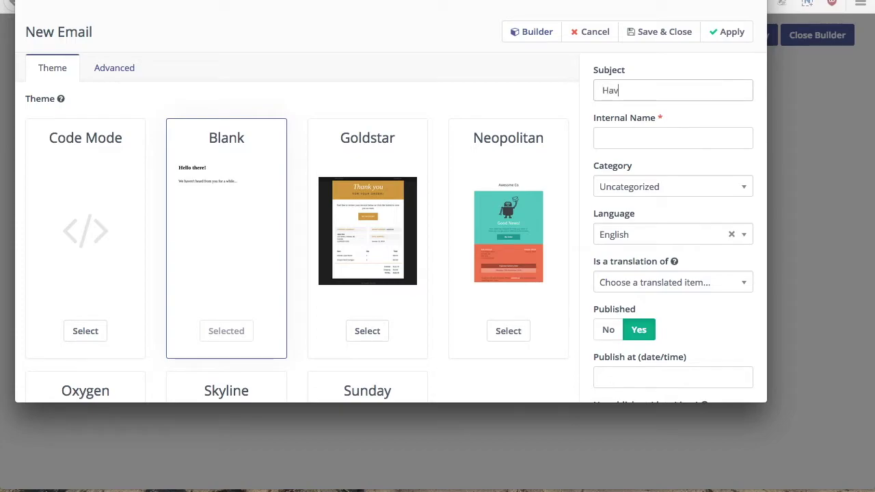
text(en't heard from you in a while)
click(697, 135)
text(Re-en)
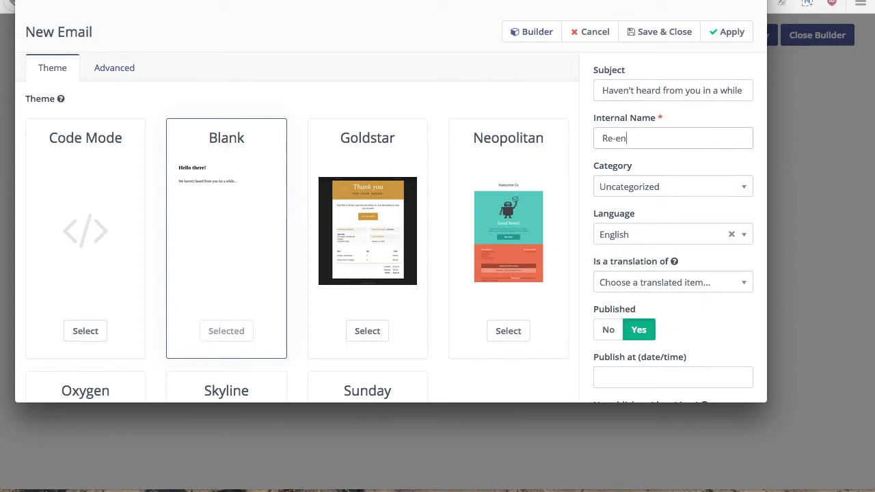
text(gagement email 1)
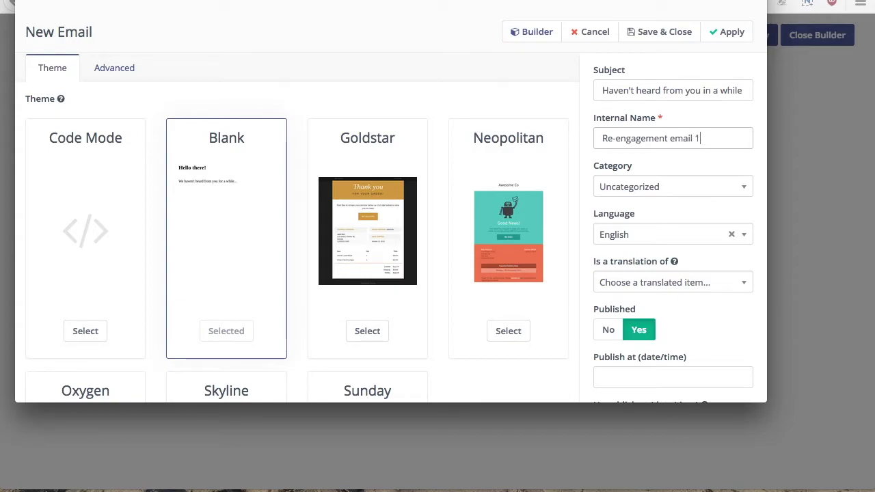
Save and close the new email with the Blank theme, and add the Send email action to the campaign.
triple_click(685, 139)
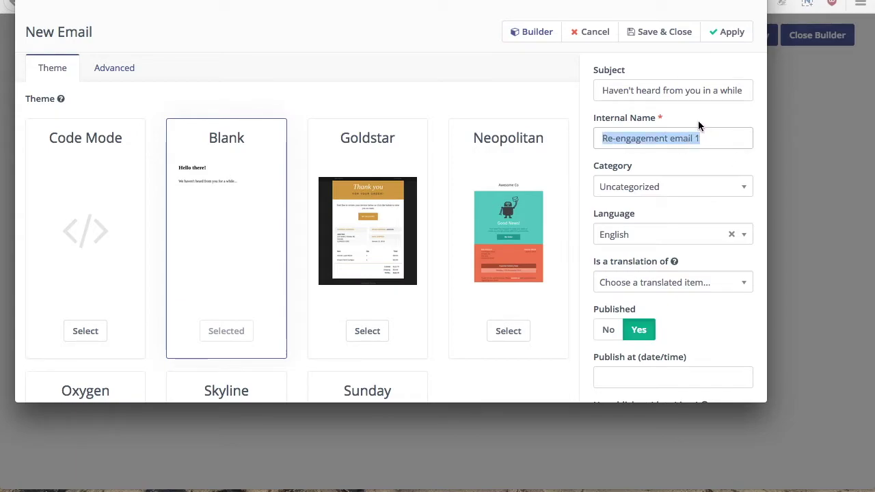
click(698, 121)
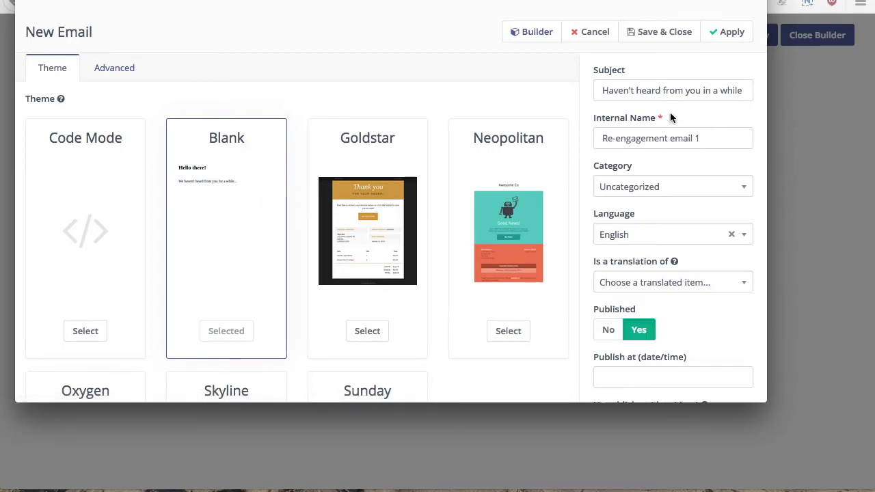
scroll(651, 128, down, 1)
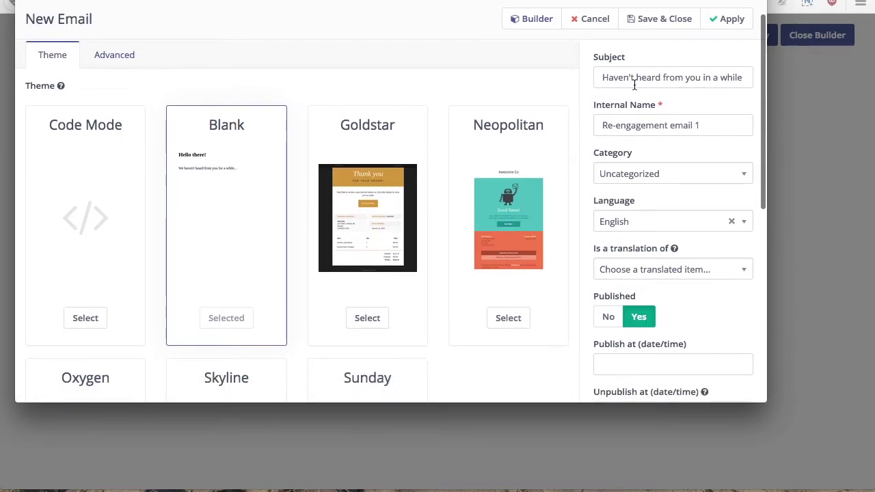
scroll(635, 145, down, 3)
scroll(633, 143, up, 4)
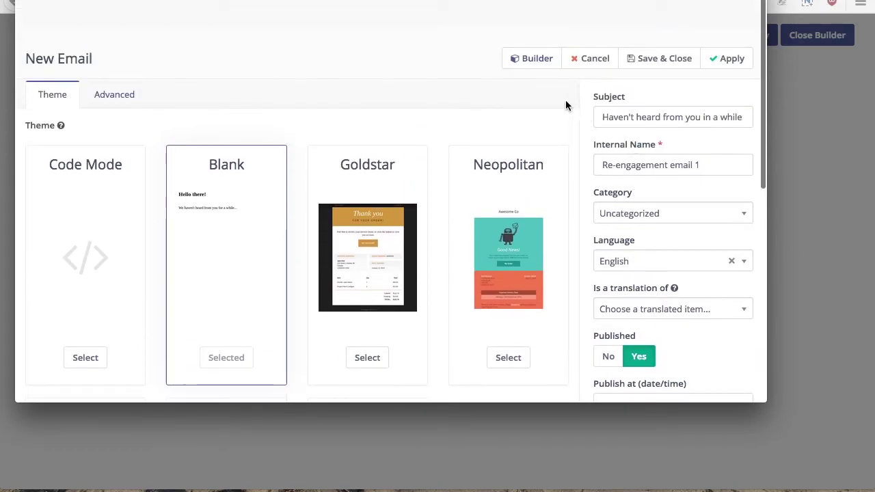
click(643, 60)
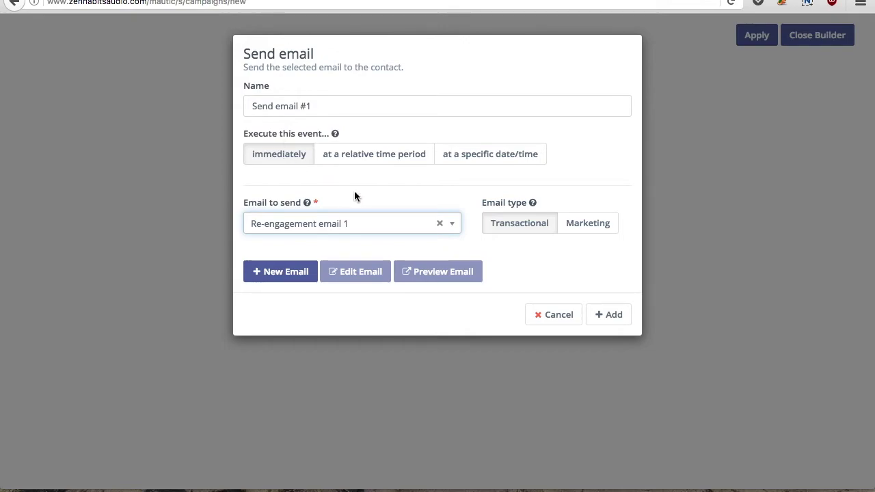
click(609, 316)
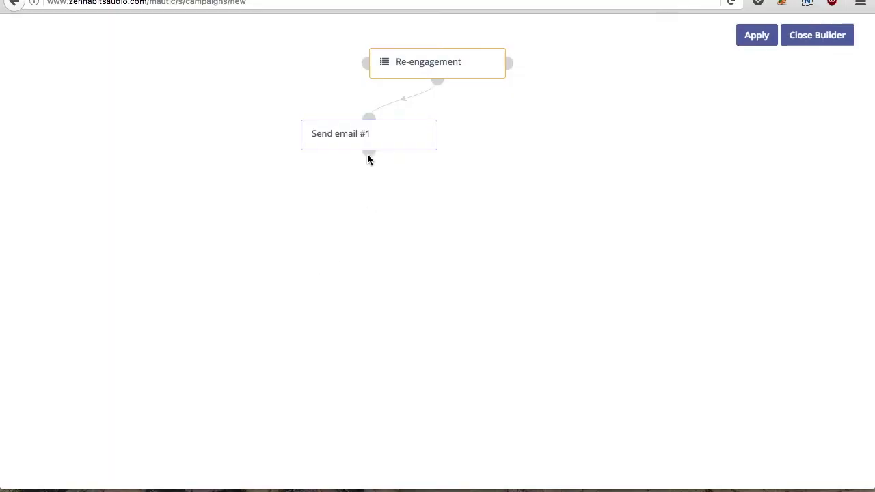
Shift the Send email #1 block further left and attach an Opens email decision named "Opens email #1" below it.
drag(341, 142, 271, 140)
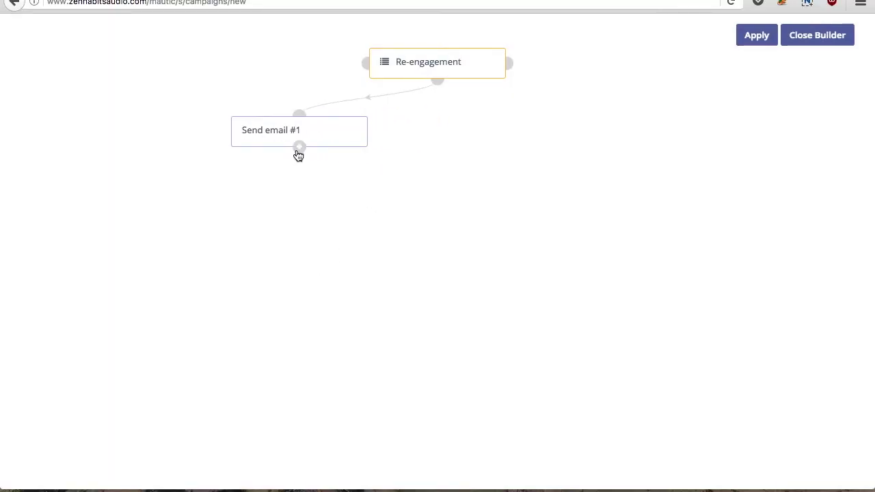
click(298, 152)
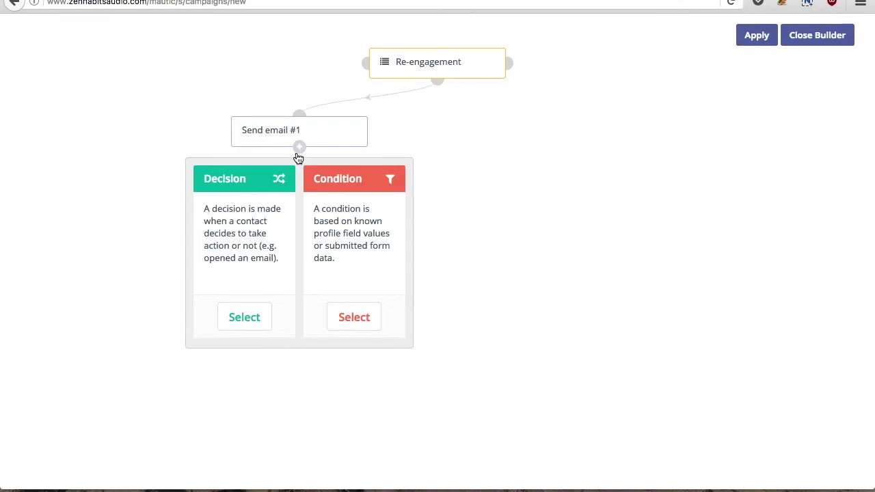
click(245, 316)
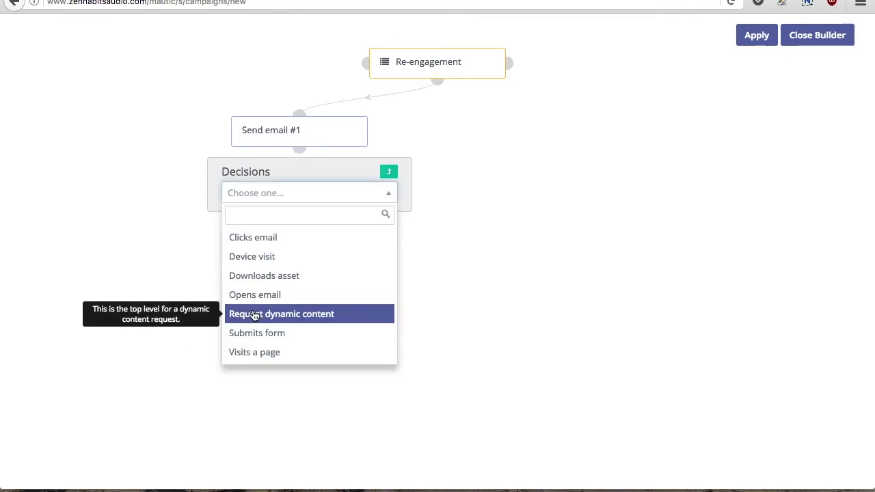
click(253, 297)
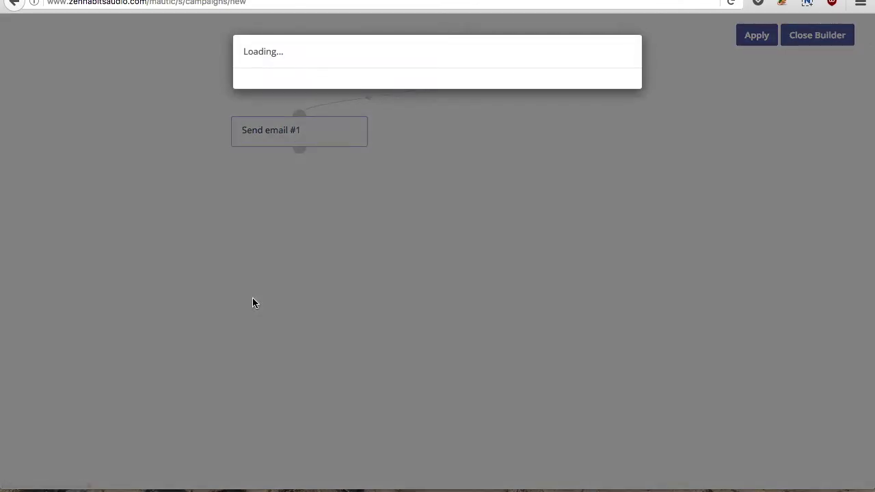
click(313, 120)
text(Opens email #)
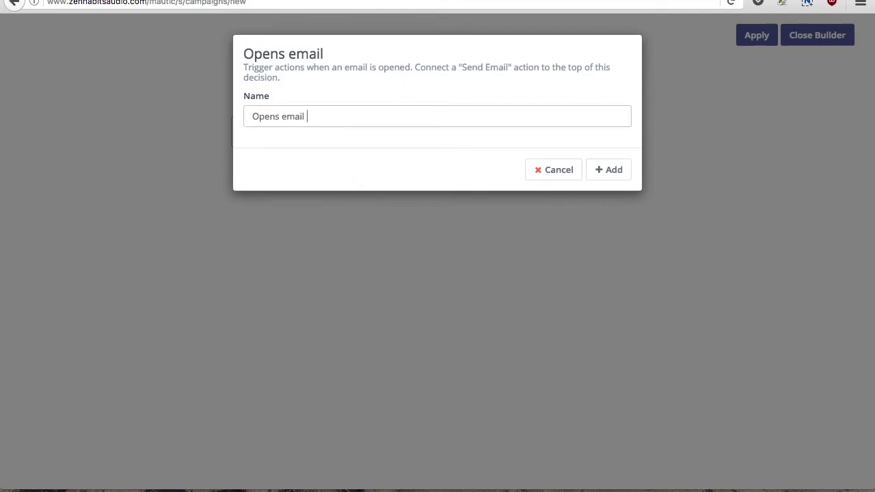
click(612, 172)
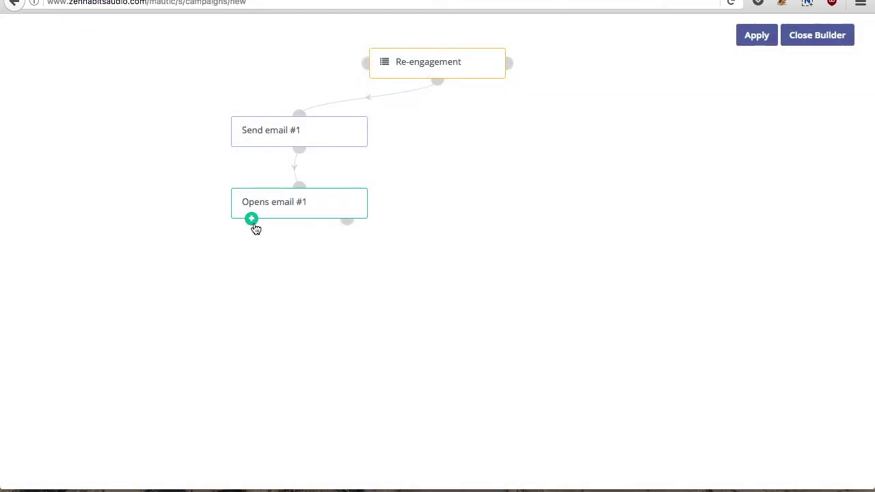
On the yes path of Opens email #1, set up a Modify contact's segments action that removes contacts from Re-engagement.
click(252, 221)
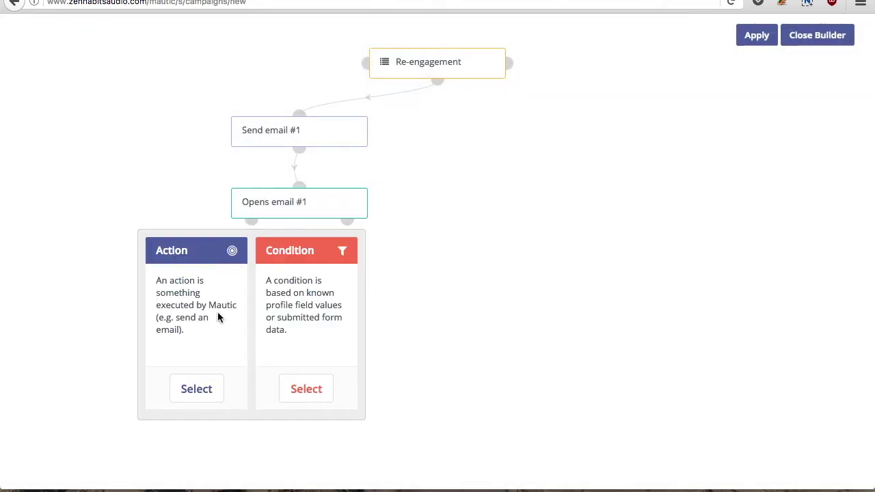
click(194, 389)
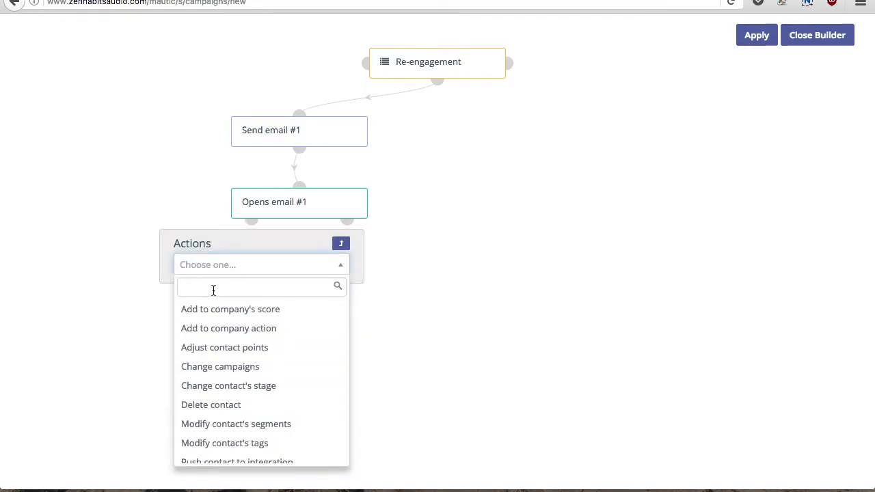
text(seg)
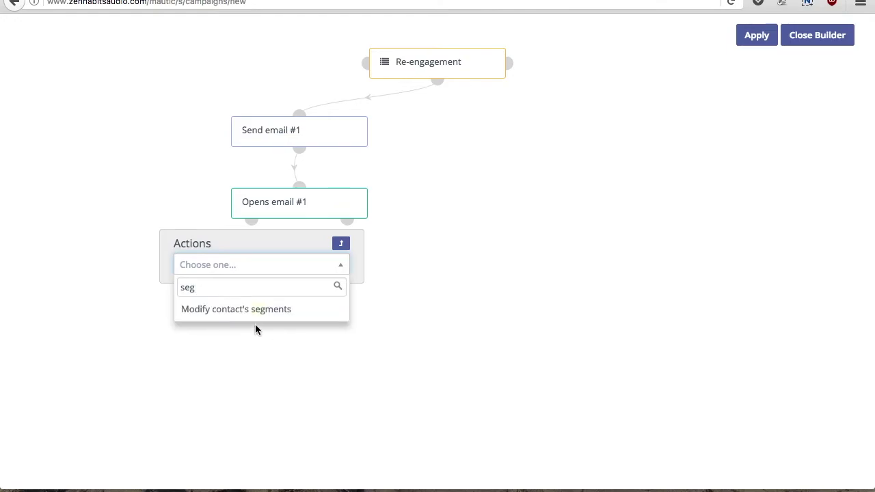
click(251, 318)
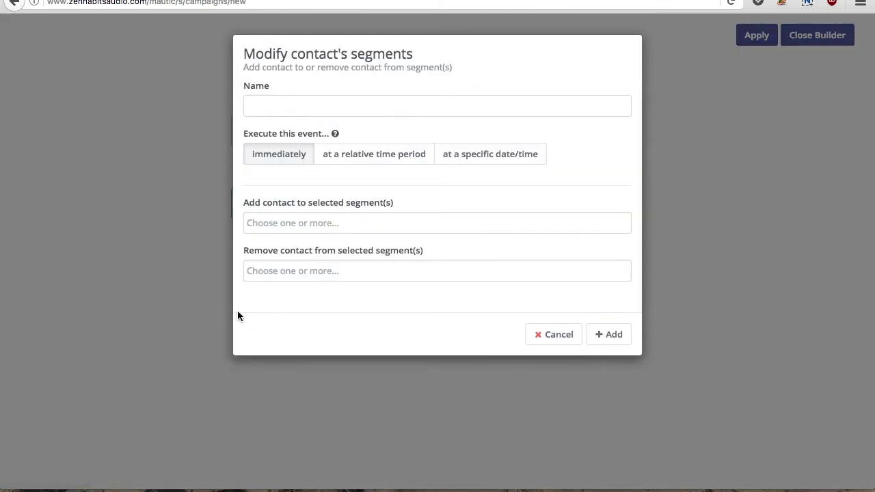
click(294, 269)
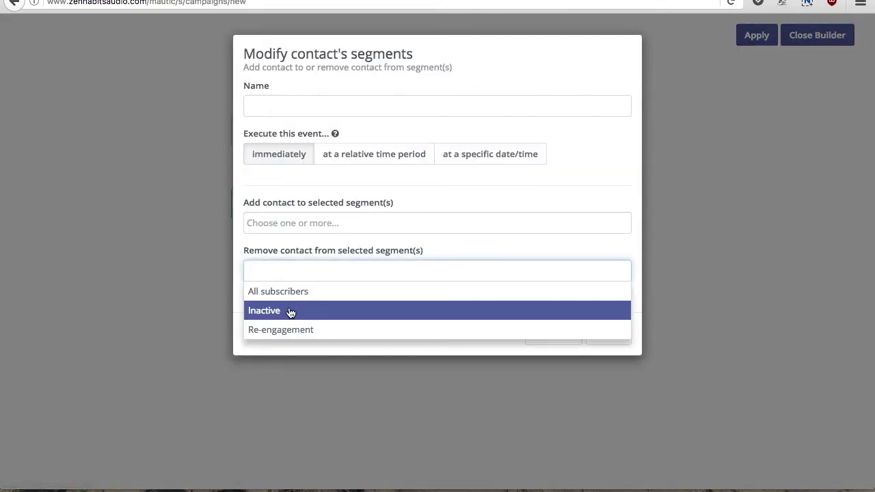
click(290, 330)
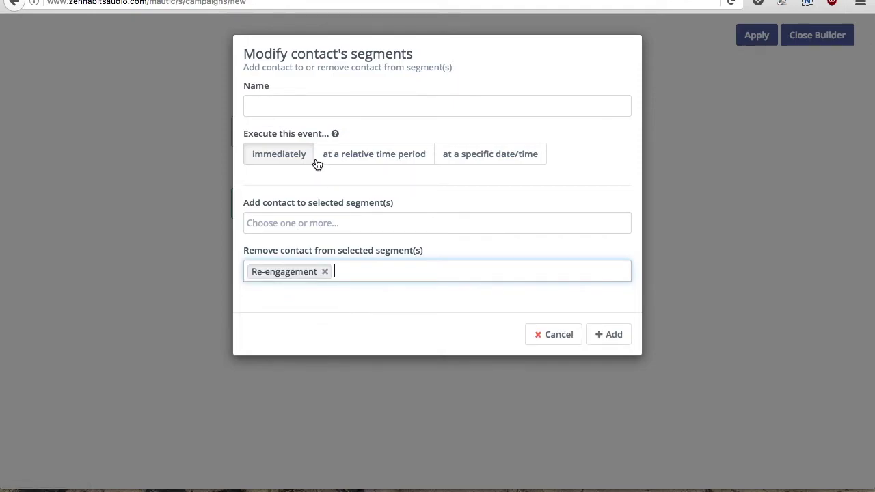
Name the action "Remove from re-engagement segment", add it, and arrange its block and Opens email #1 closer together.
click(284, 104)
text(Remo)
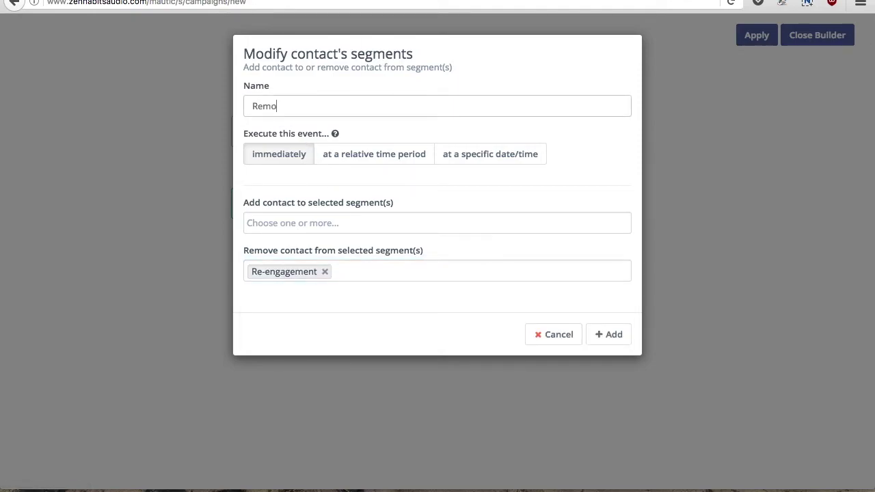
text(ve from re-engagement segment)
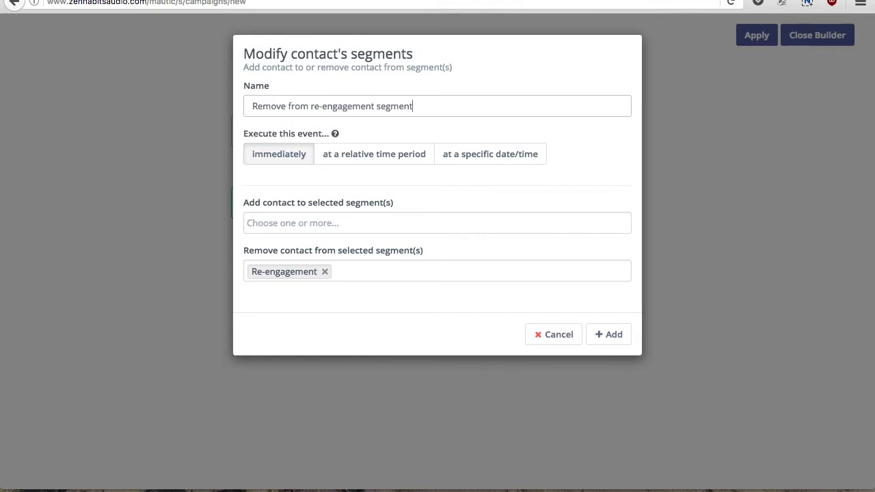
click(602, 333)
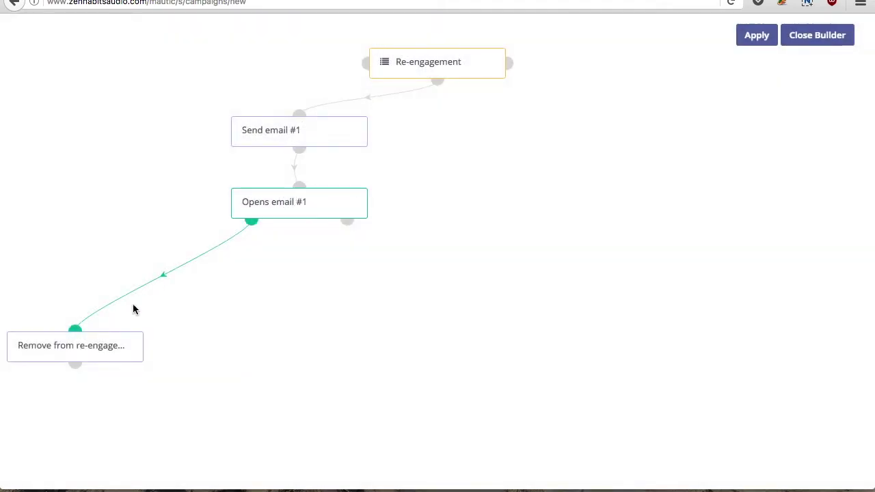
drag(113, 348, 228, 295)
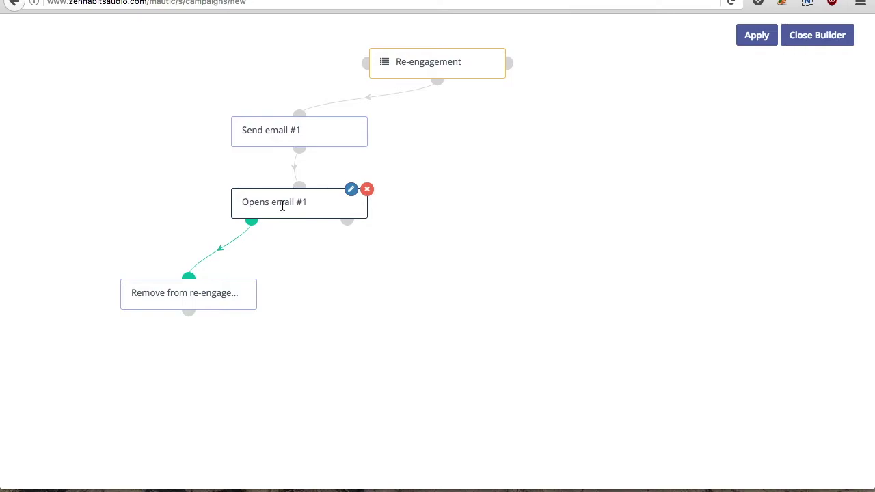
drag(282, 206, 243, 211)
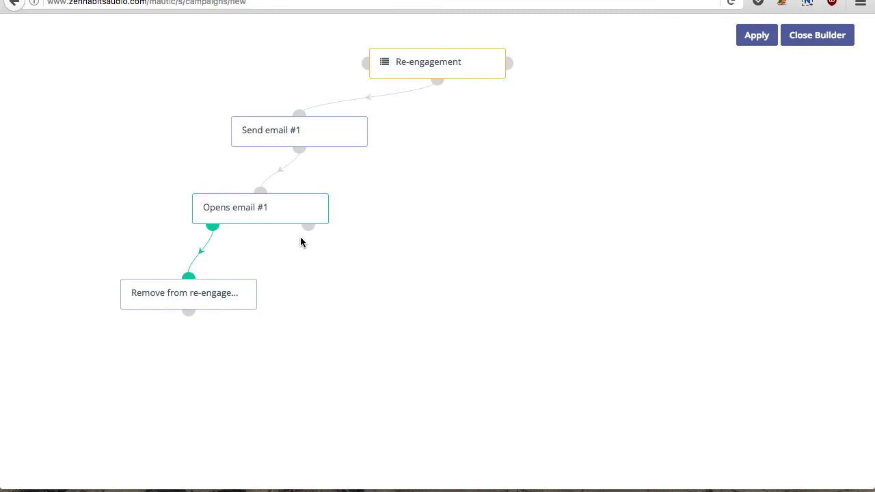
From the Re-engagement source, set up a Send email action named "Send email #2" that executes after 10 days.
click(437, 85)
click(436, 251)
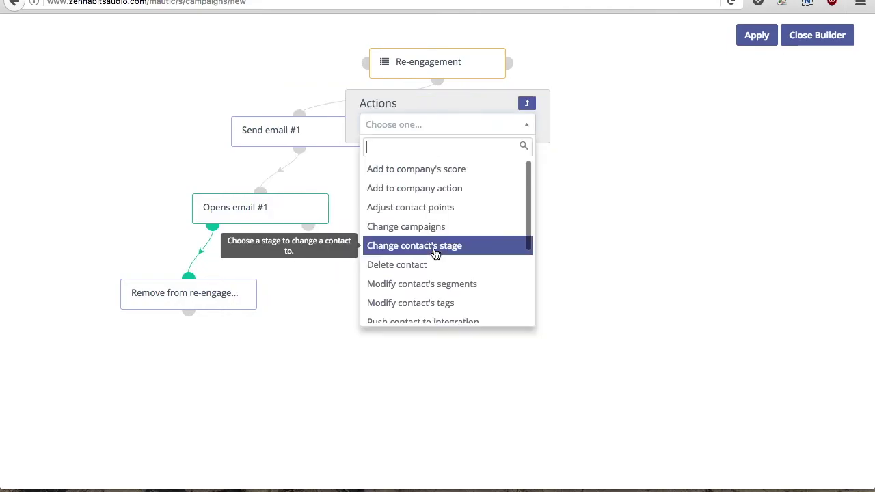
text(se)
click(420, 209)
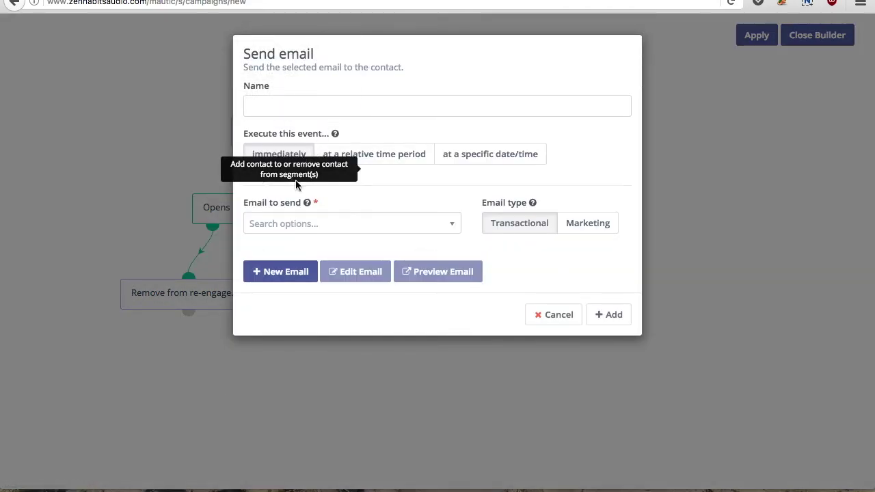
click(342, 156)
click(311, 187)
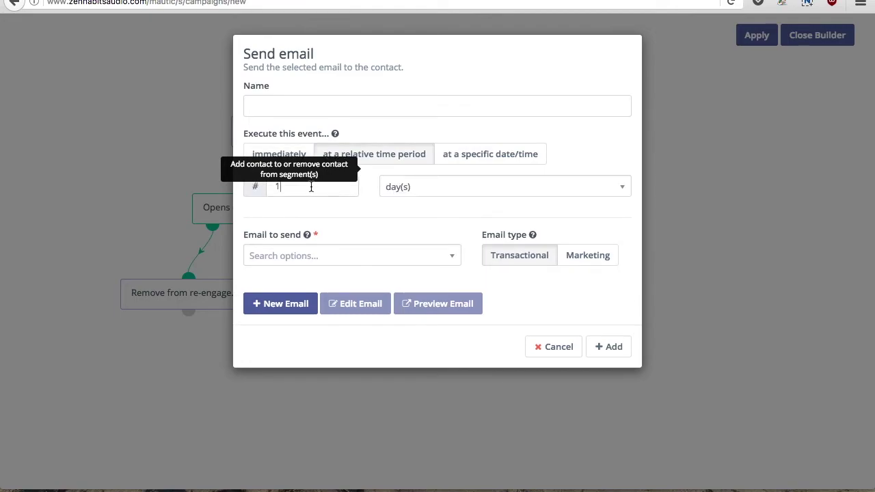
text(0Send email #)
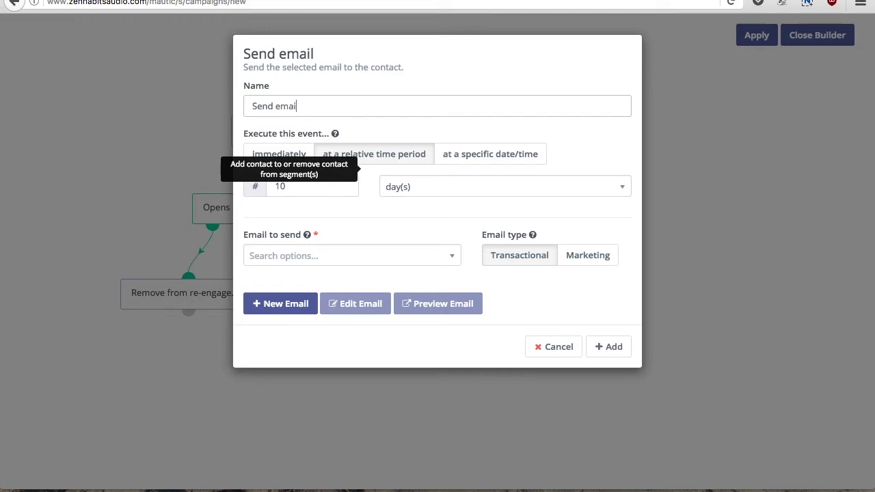
text(2)
Create a new email for the action with subject "Still haven't heard from you" and internal name "Re-engagement #2".
click(299, 260)
click(391, 240)
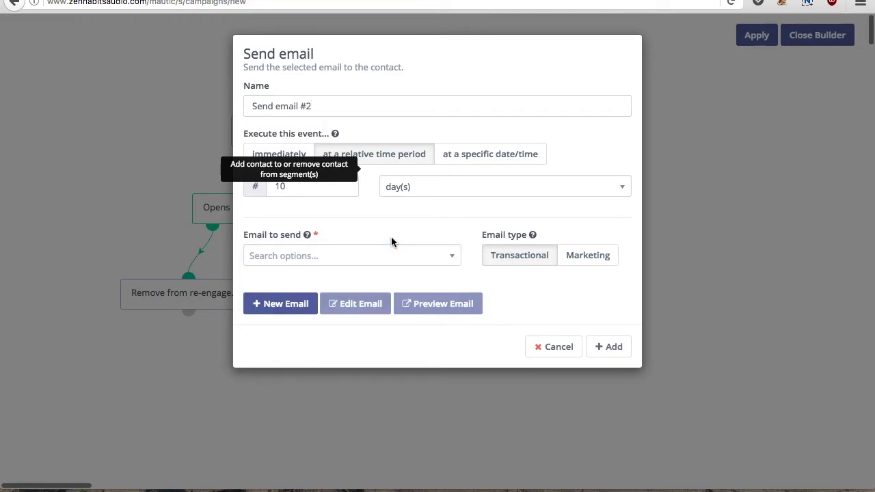
click(297, 310)
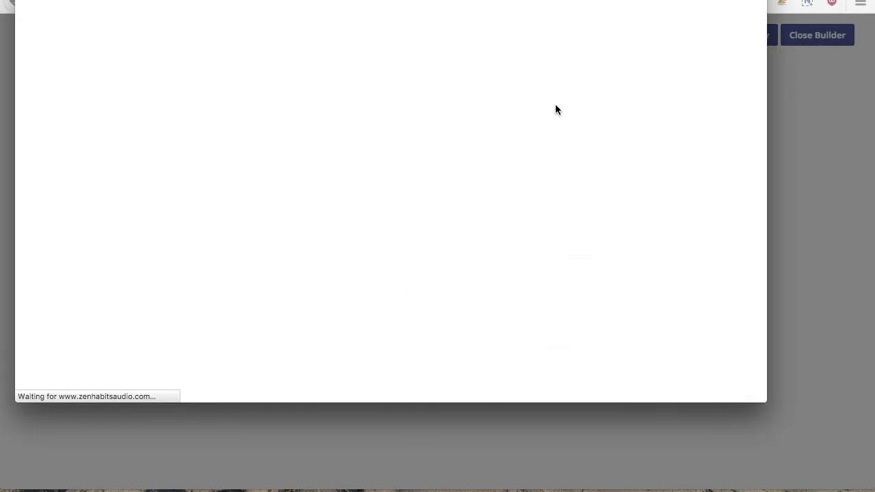
click(619, 119)
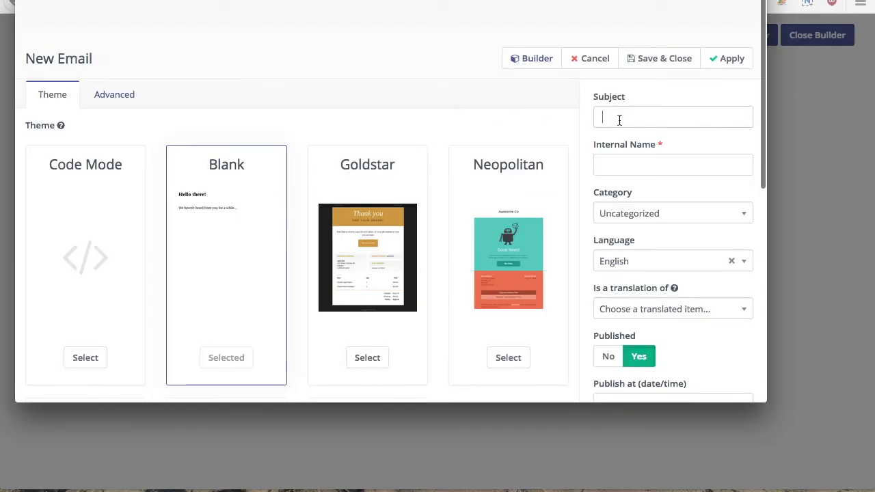
text(Still haven')
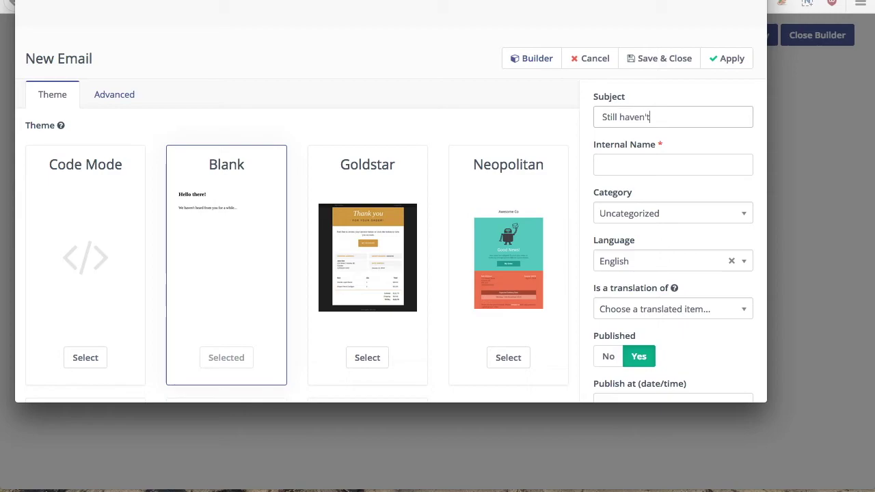
text(t heard rom you)
key(BackSpace)
key(BackSpace)
key(BackSpace)
key(BackSpace)
key(BackSpace)
key(BackSpace)
key(BackSpace)
text(from you)
click(711, 160)
text(R-e-engagement #2)
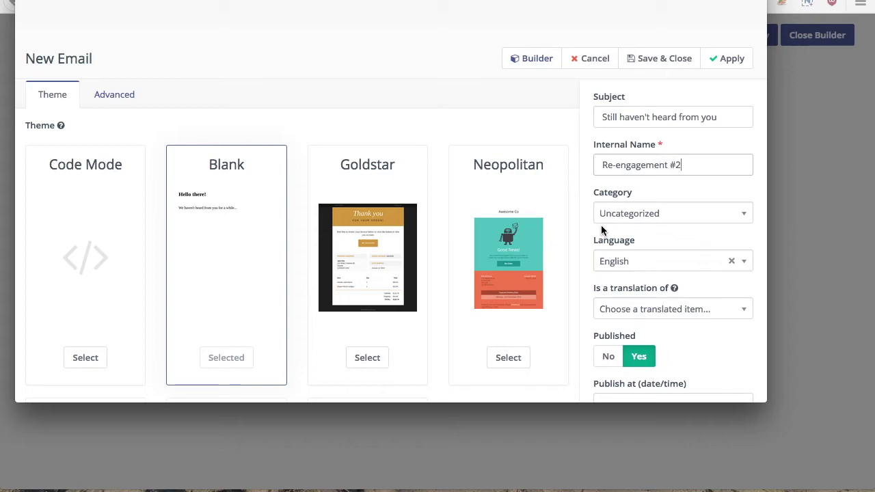
Check the email's content, save and close it, then add the Send email #2 action and place its block below Re-engagement.
click(548, 69)
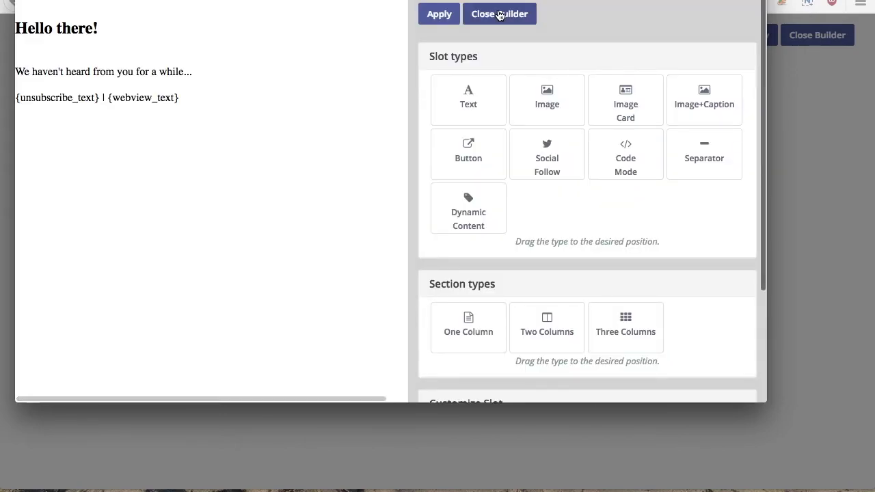
click(499, 15)
click(647, 61)
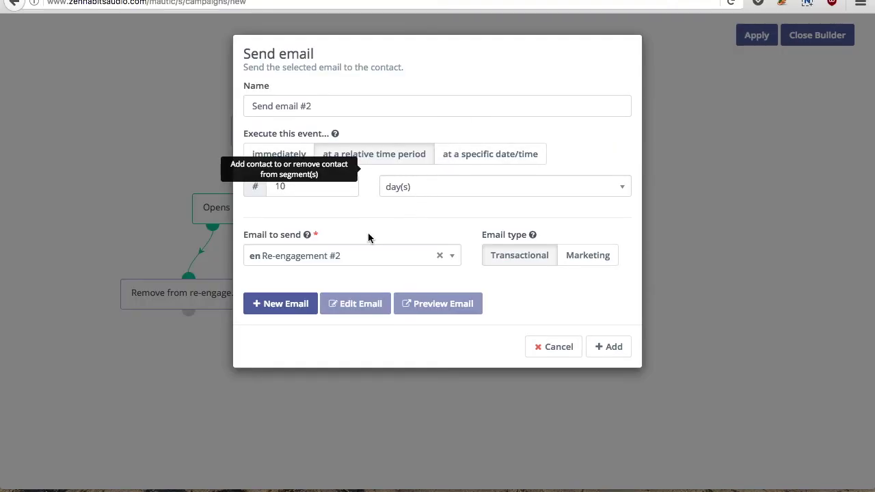
click(599, 346)
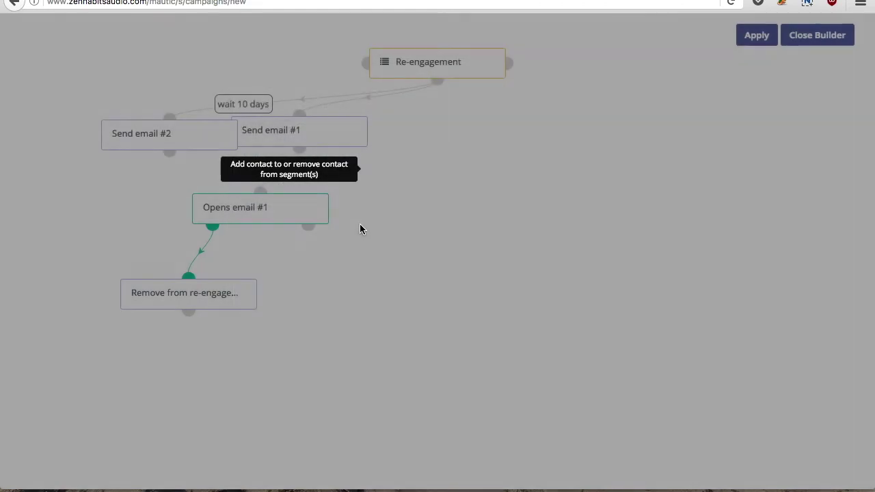
drag(182, 137, 456, 201)
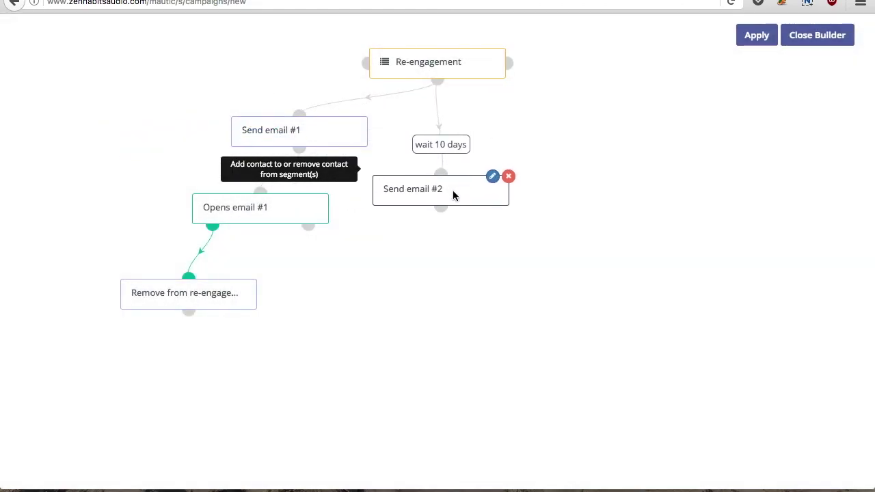
Attach an Opens email decision named "Opens email #2" below Send email #2 and shift its block slightly left.
click(445, 221)
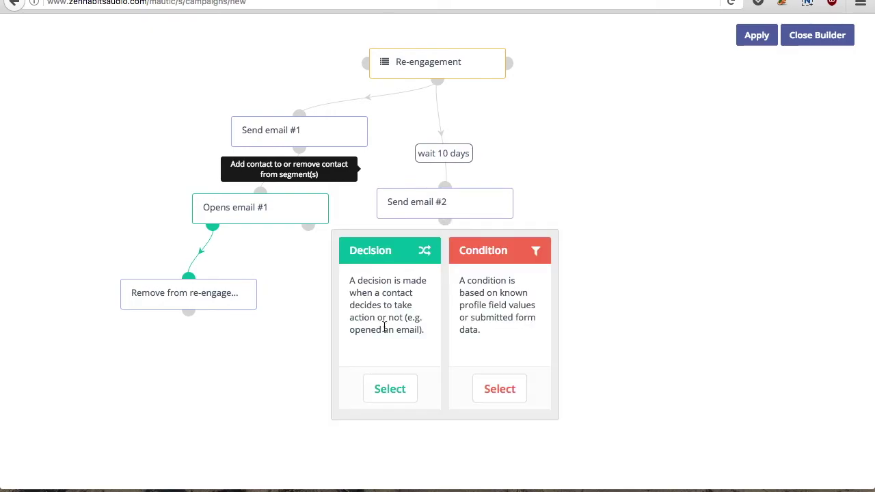
click(403, 387)
click(424, 367)
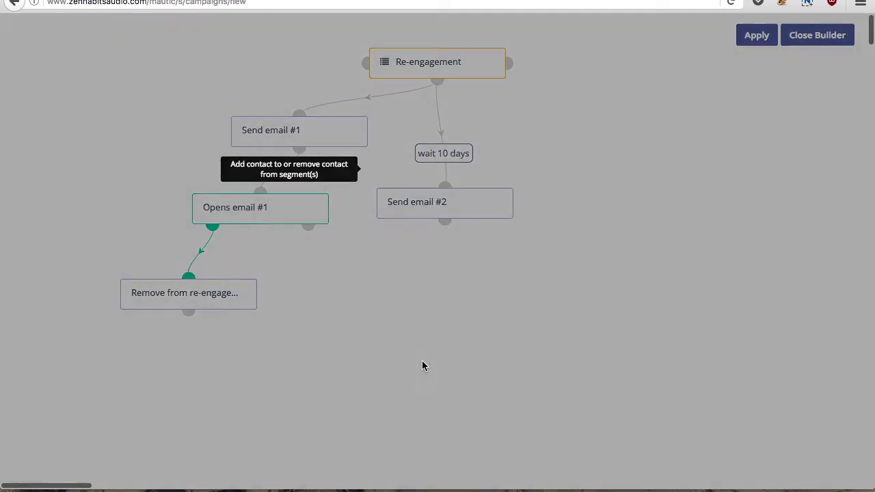
text(Opens email )
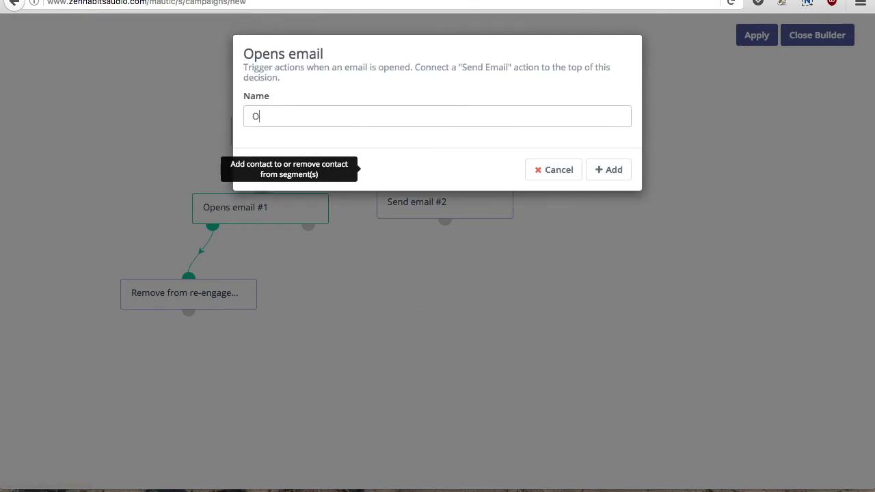
text(#2)
click(602, 169)
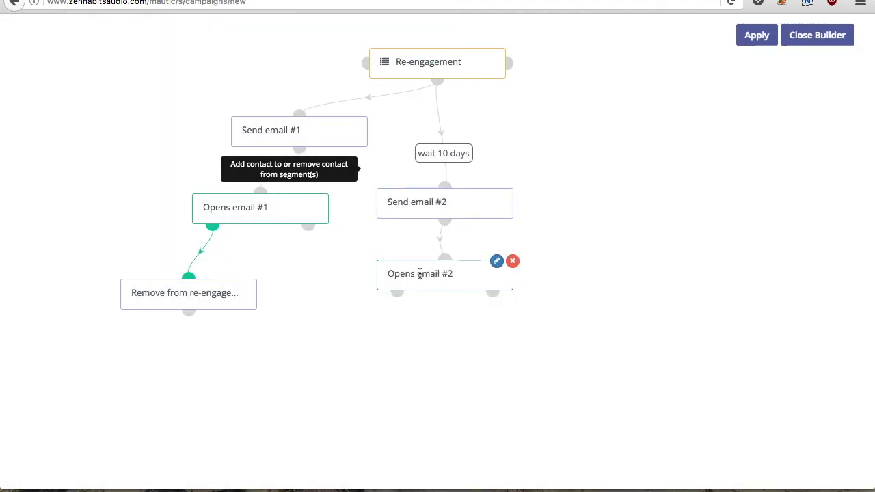
drag(420, 274, 371, 277)
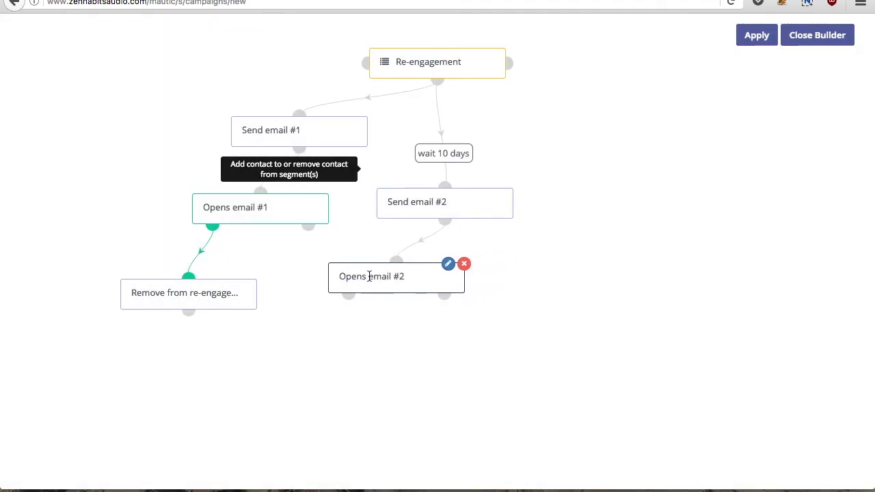
On the yes path of Opens email #2, start a Modify contact's segments action.
click(348, 296)
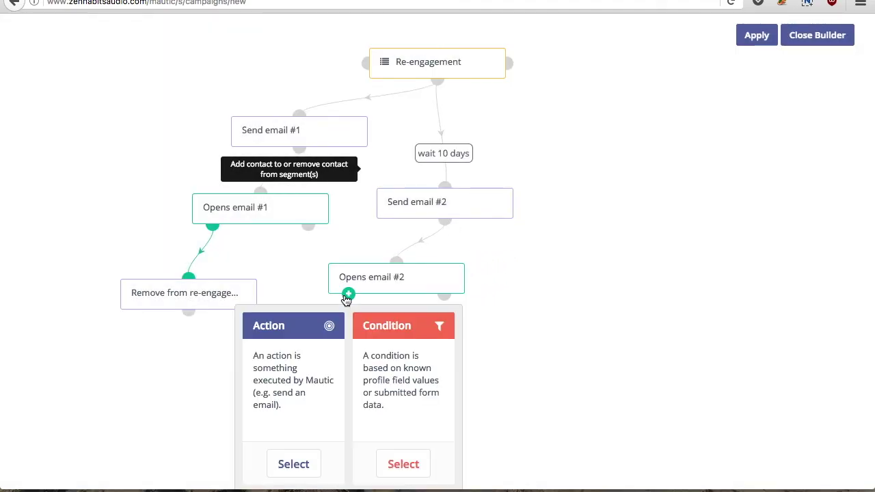
click(293, 457)
text(ses)
key(BackSpace)
text(g)
key(BackSpace)
text(s)
key(BackSpace)
text(g)
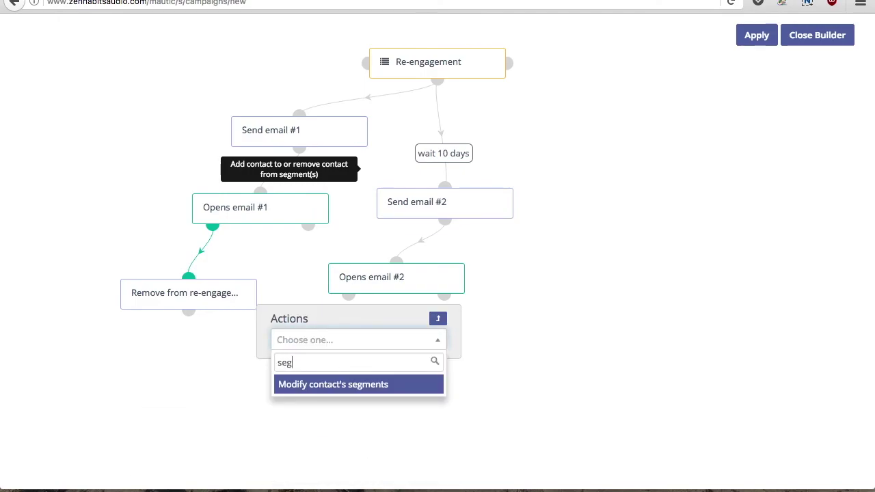
click(330, 384)
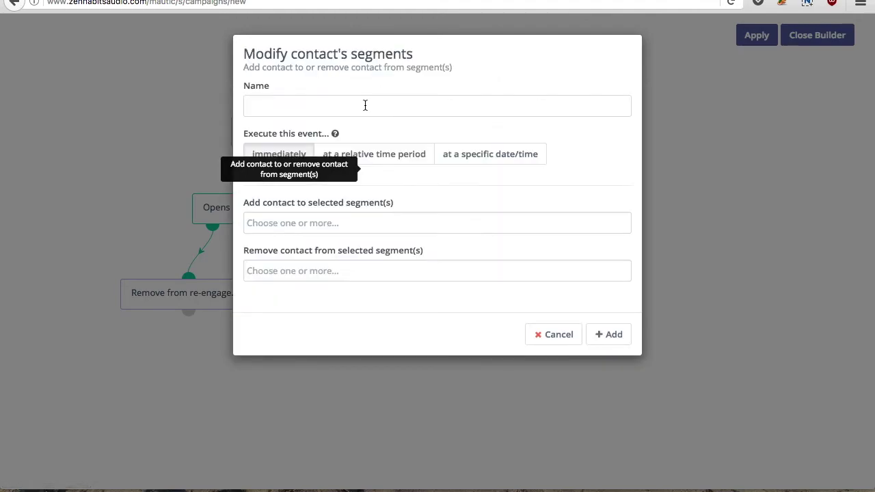
Name the action "Remove from re-engagement segment", have it remove contacts from Re-engagement, and place its block beneath Opens email #2.
click(365, 103)
text(Remove from )
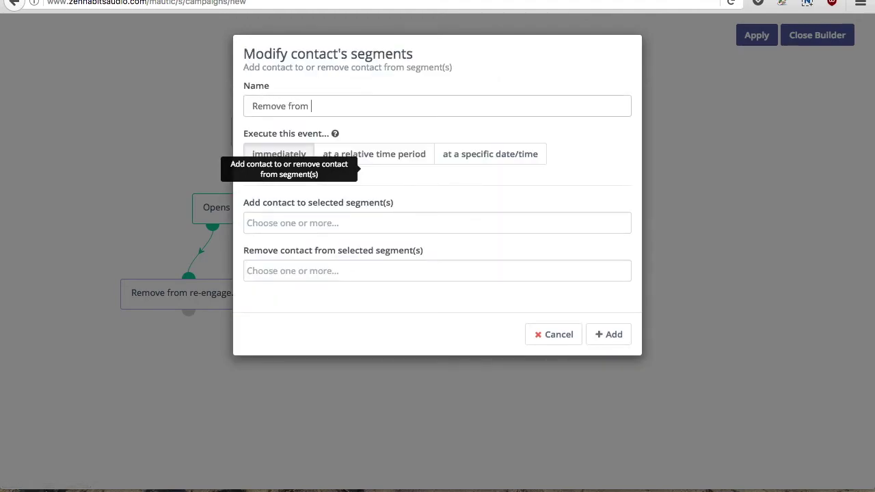
text(re-engagement segment)
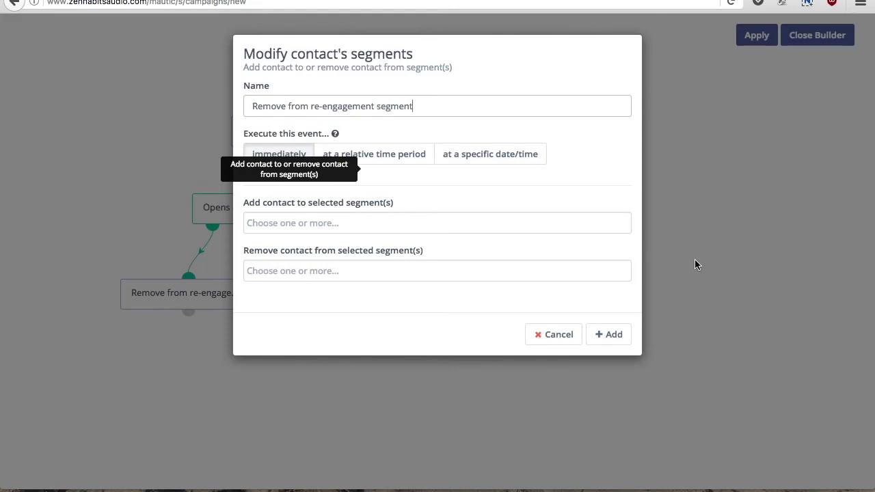
click(324, 263)
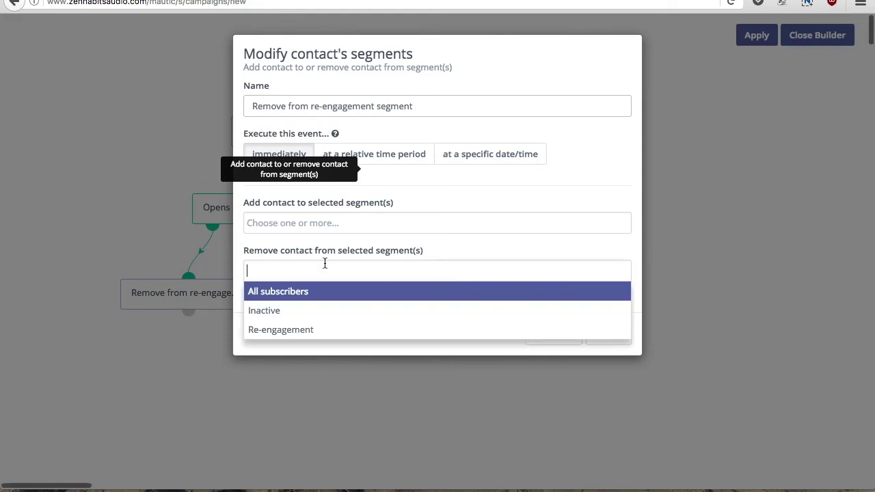
click(313, 331)
click(624, 334)
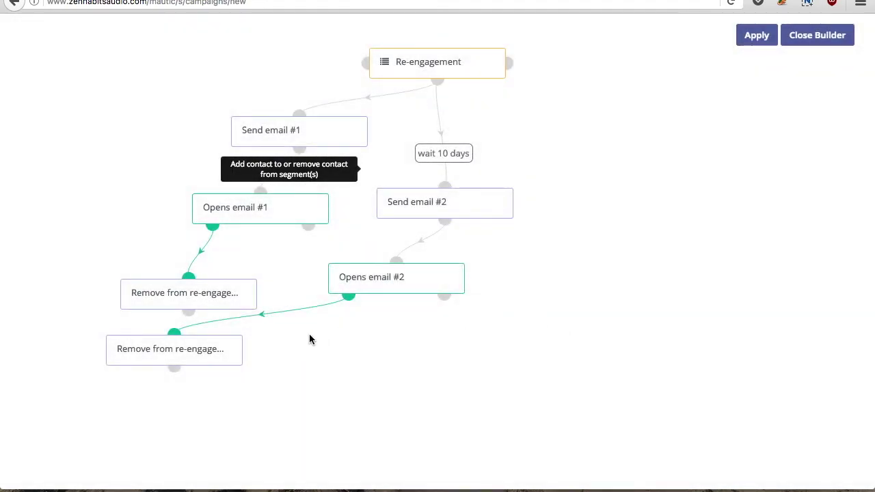
drag(194, 357, 365, 359)
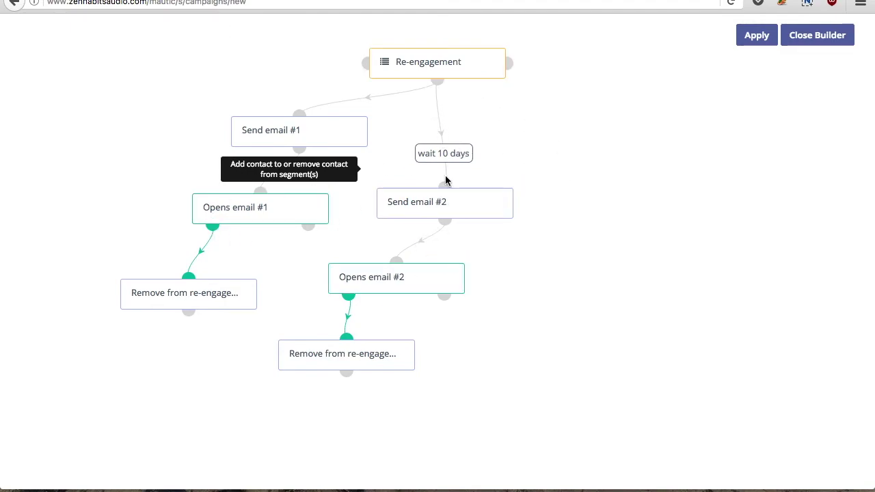
From the Re-engagement source, set up a Modify contact's segments action named 'Move to "Inactive" segment' that adds contacts to Inactive.
mouse_move(182, 294)
click(437, 80)
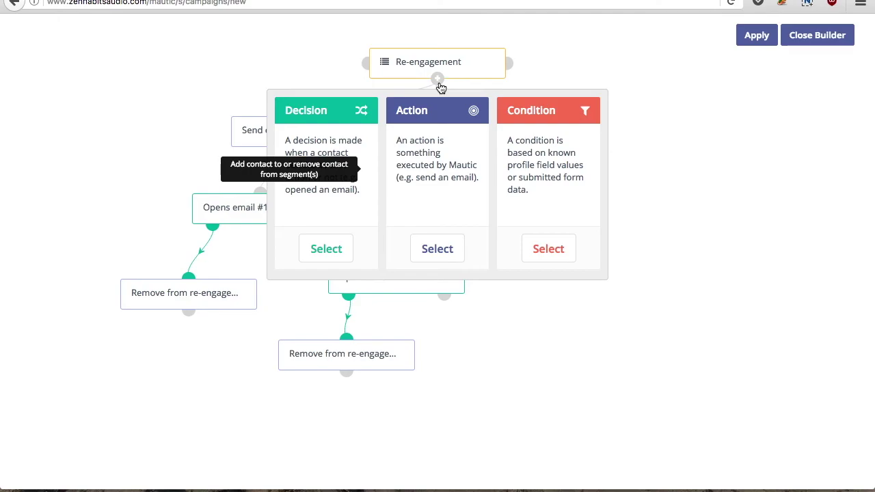
click(425, 250)
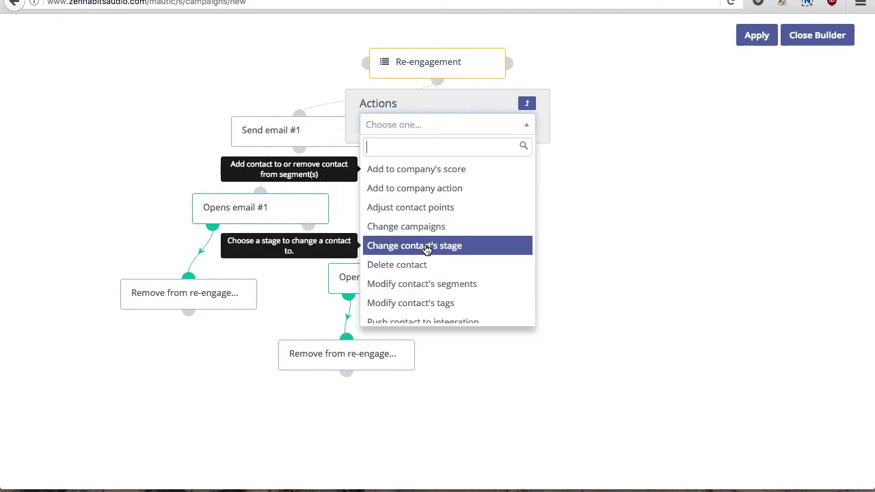
click(427, 284)
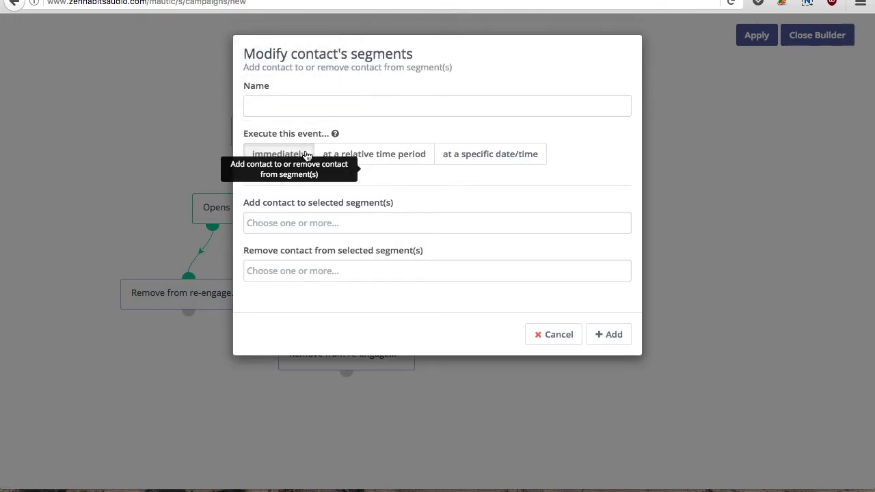
click(275, 103)
text(M)
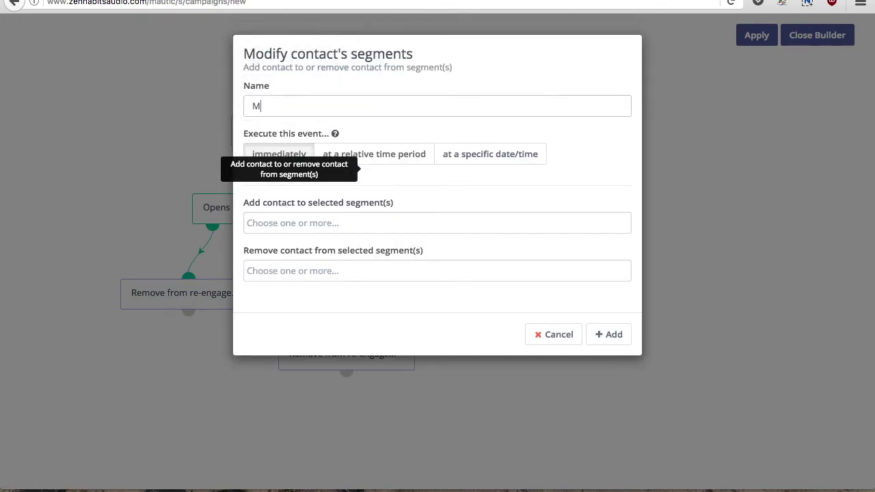
text(ove to "Inactive" segment)
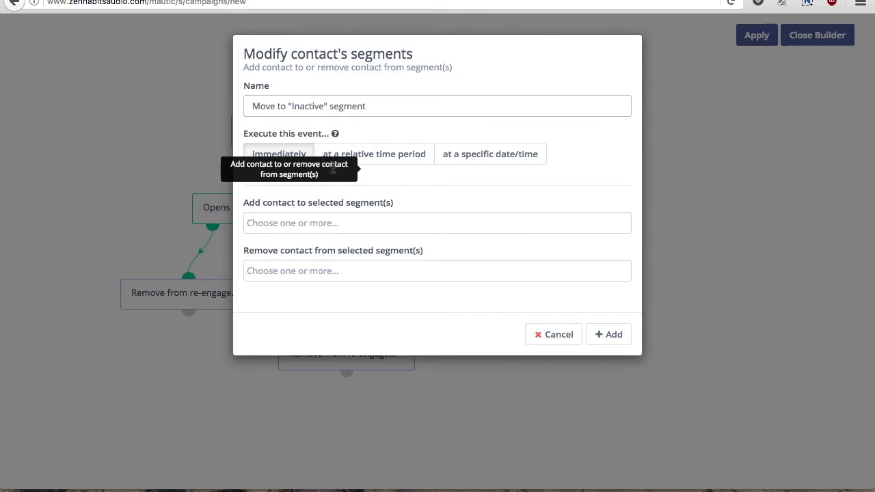
click(361, 223)
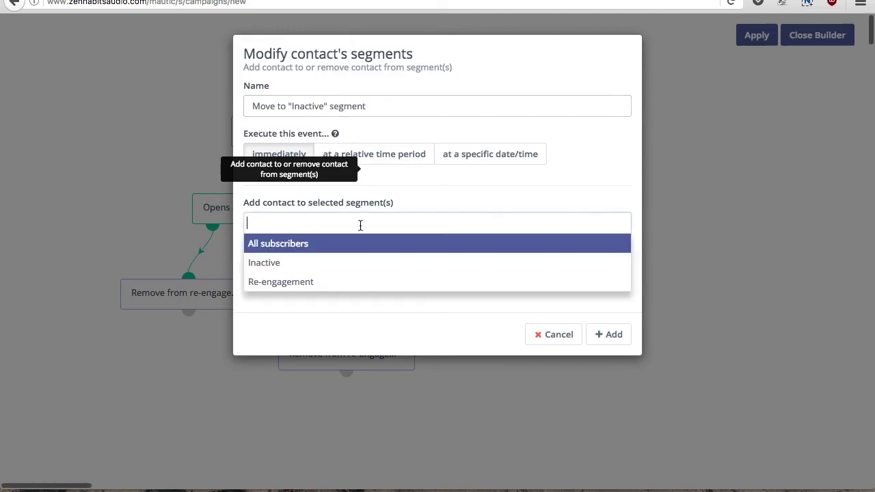
click(341, 262)
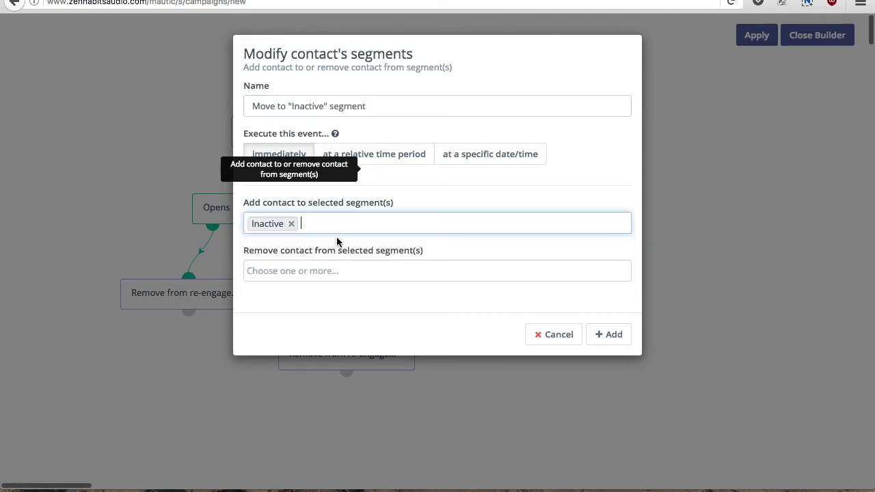
Make the action execute after 20 days and remove contacts from Re-engagement, then add it and place its block right of Send email #2.
click(383, 168)
double_click(314, 190)
text(20)
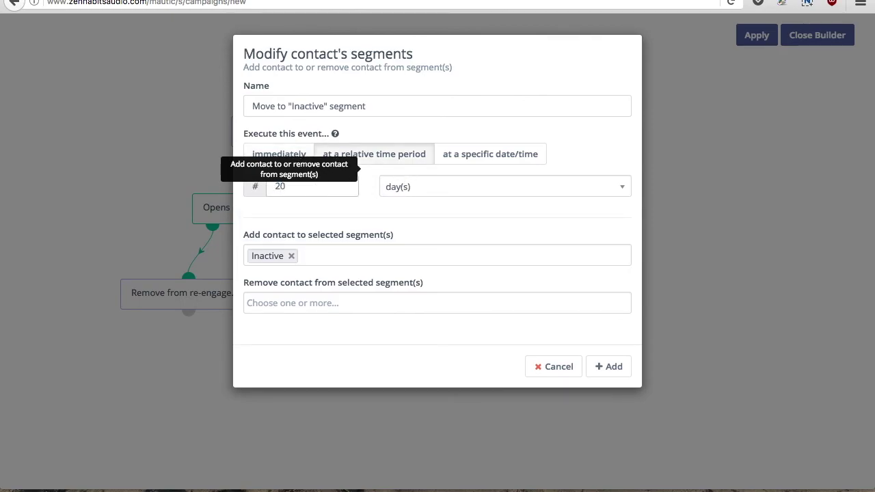
click(319, 303)
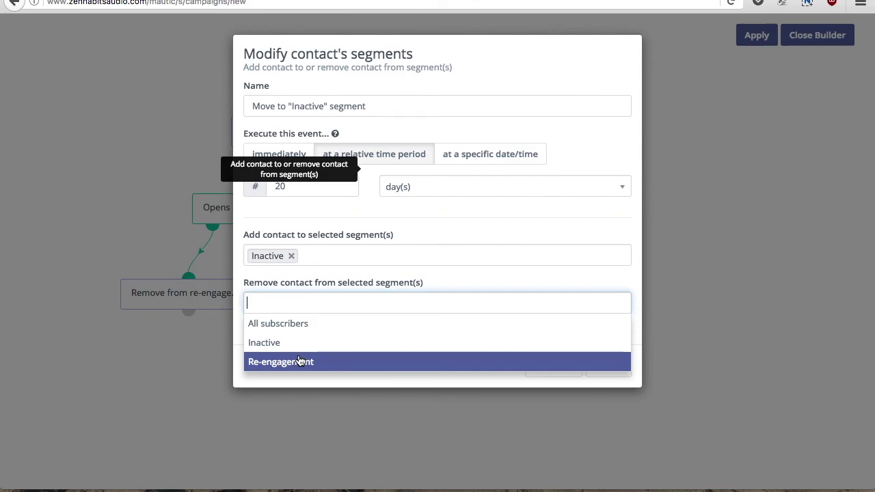
click(324, 361)
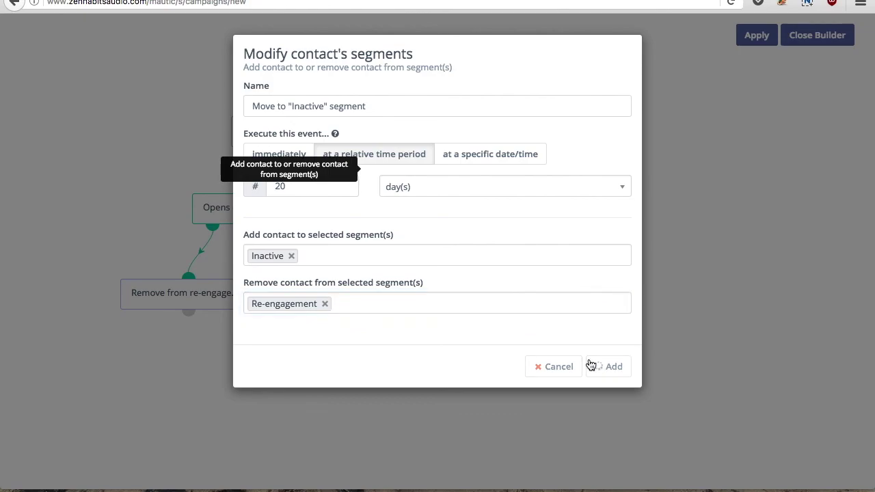
click(591, 367)
drag(191, 132, 661, 182)
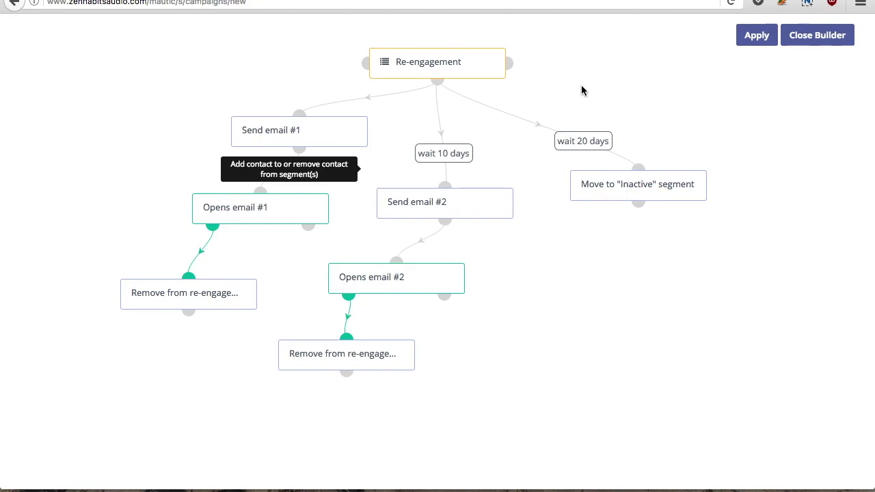
mouse_move(473, 63)
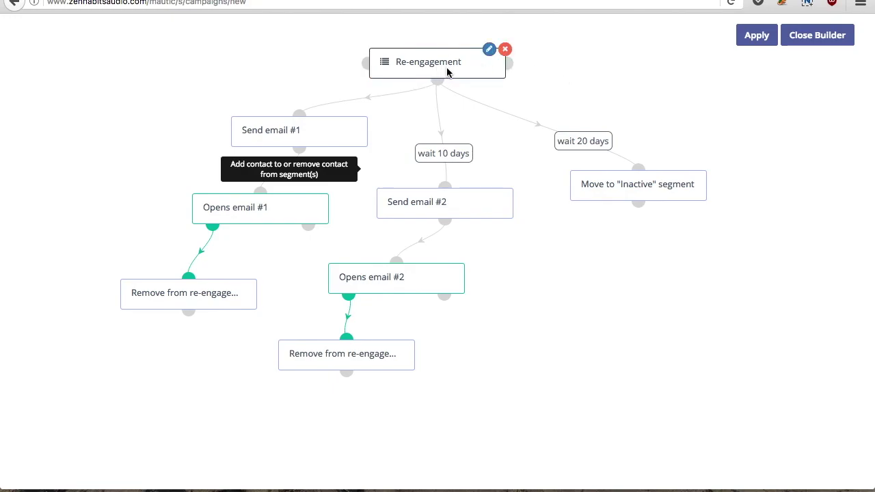